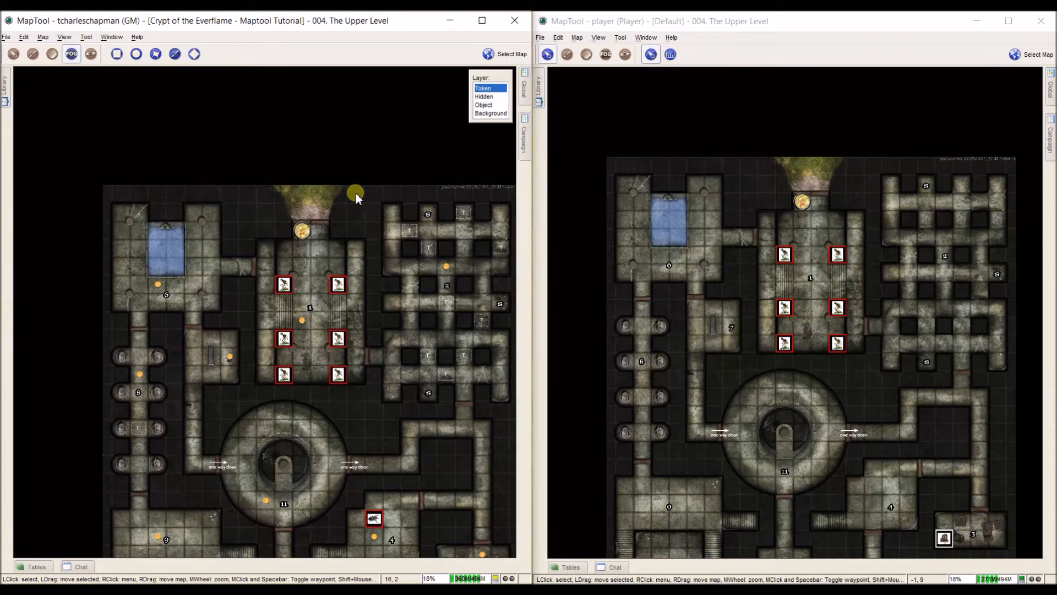
# Move the Hero token out of the dungeon onto the empty black area northwest of the map.
pyautogui.click(315, 340)
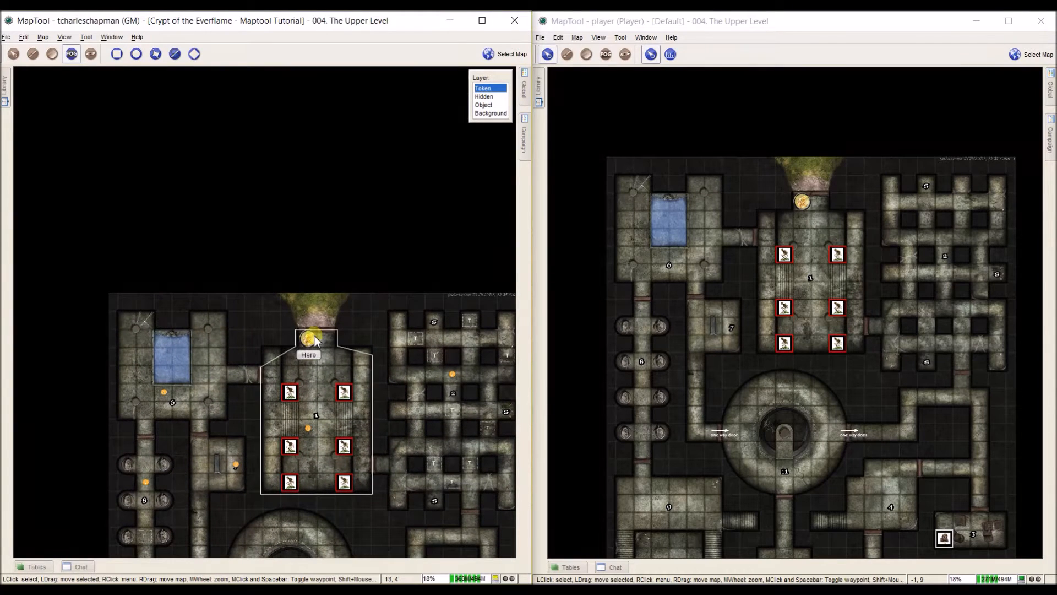
pyautogui.moveTo(331, 306); pyautogui.dragTo(392, 378)
pyautogui.moveTo(364, 410); pyautogui.dragTo(302, 318)
pyautogui.scroll(-6, 302, 294)
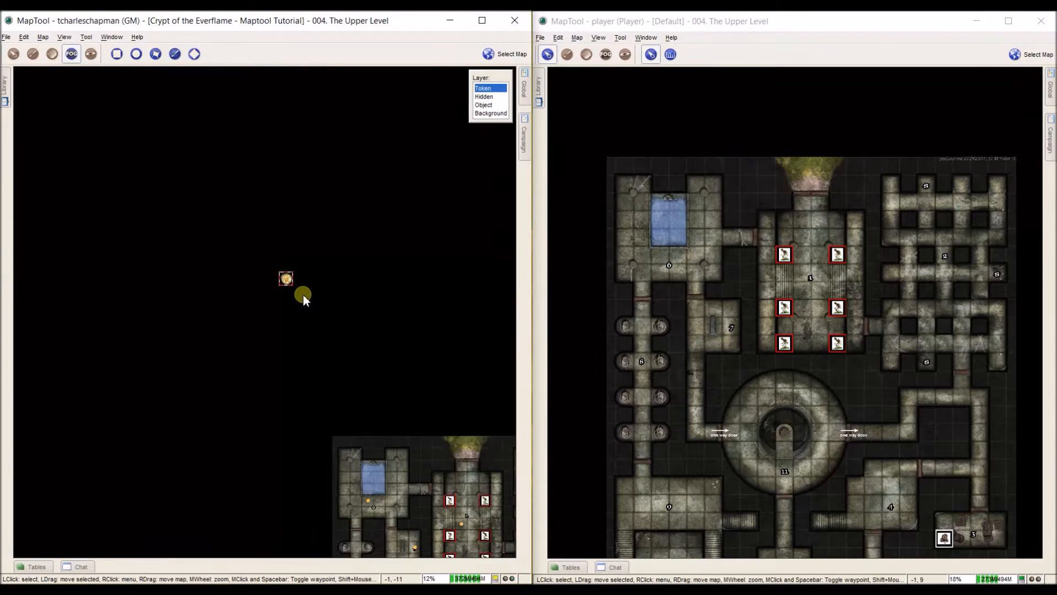
pyautogui.moveTo(324, 282); pyautogui.dragTo(295, 279)
# Set the Hero token's sight to Normal and inspect its vision outline on the map.
pyautogui.moveTo(261, 279)
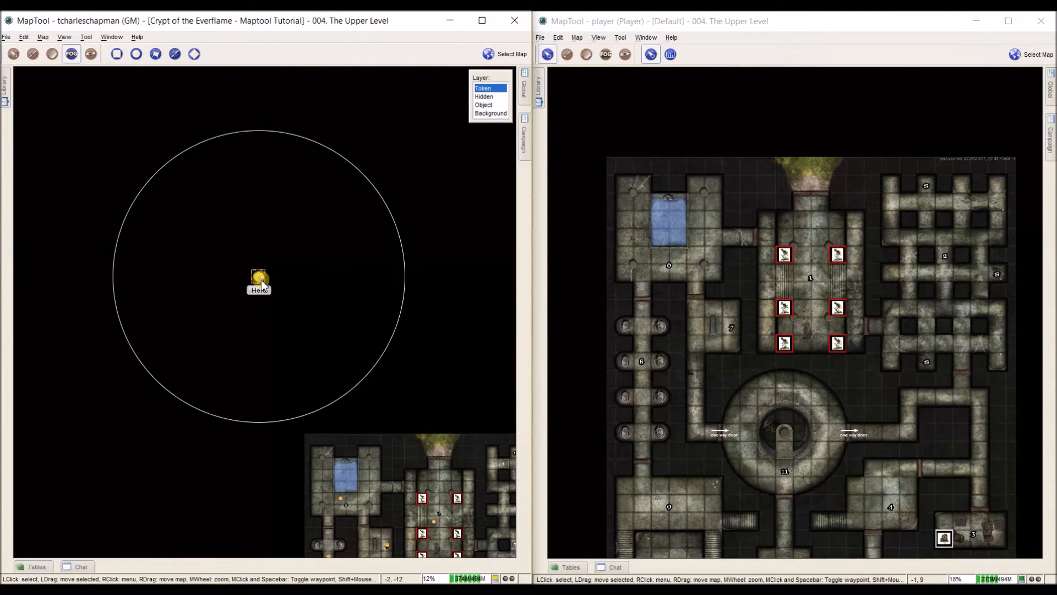
pyautogui.doubleClick(261, 280)
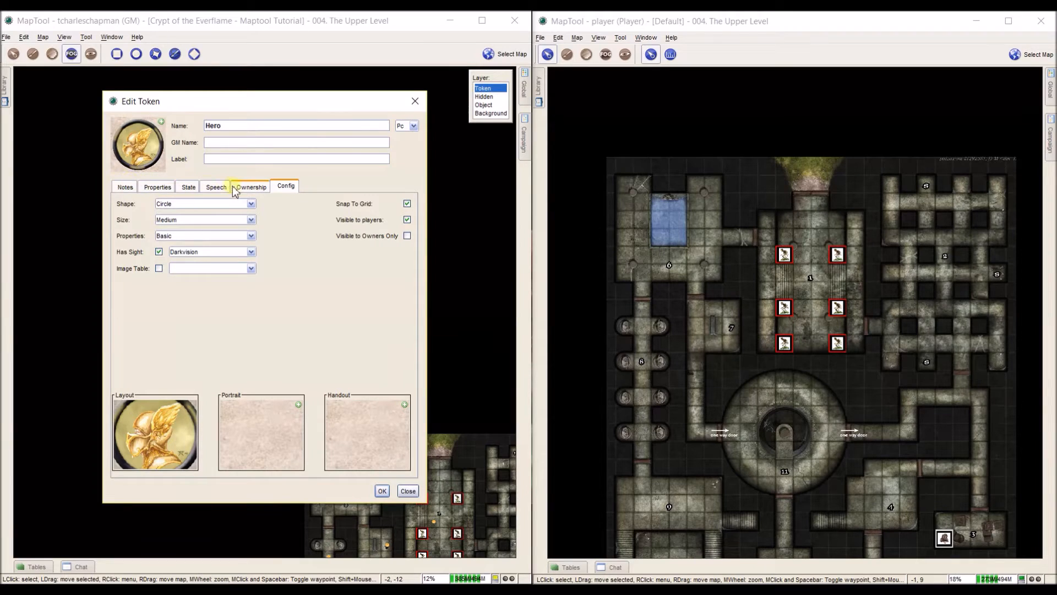
pyautogui.click(292, 189)
pyautogui.click(184, 259)
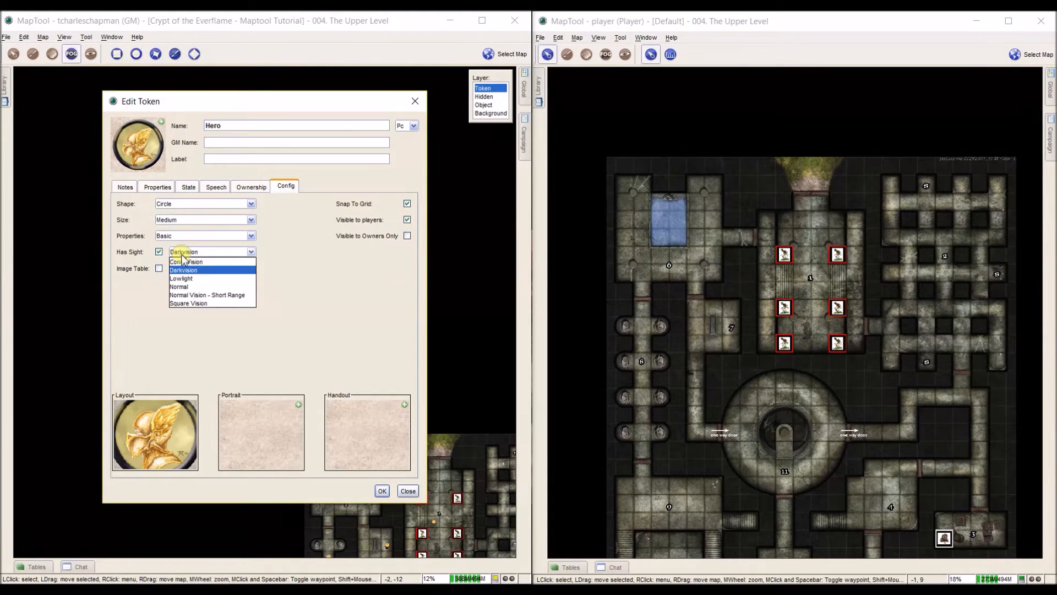
pyautogui.click(190, 285)
pyautogui.click(382, 491)
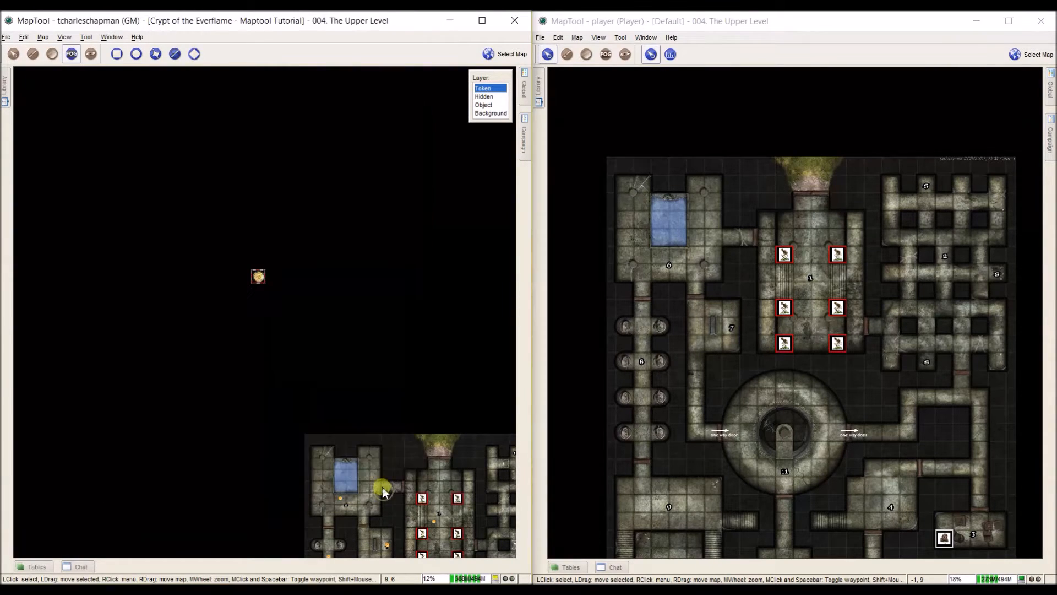
pyautogui.moveTo(260, 277)
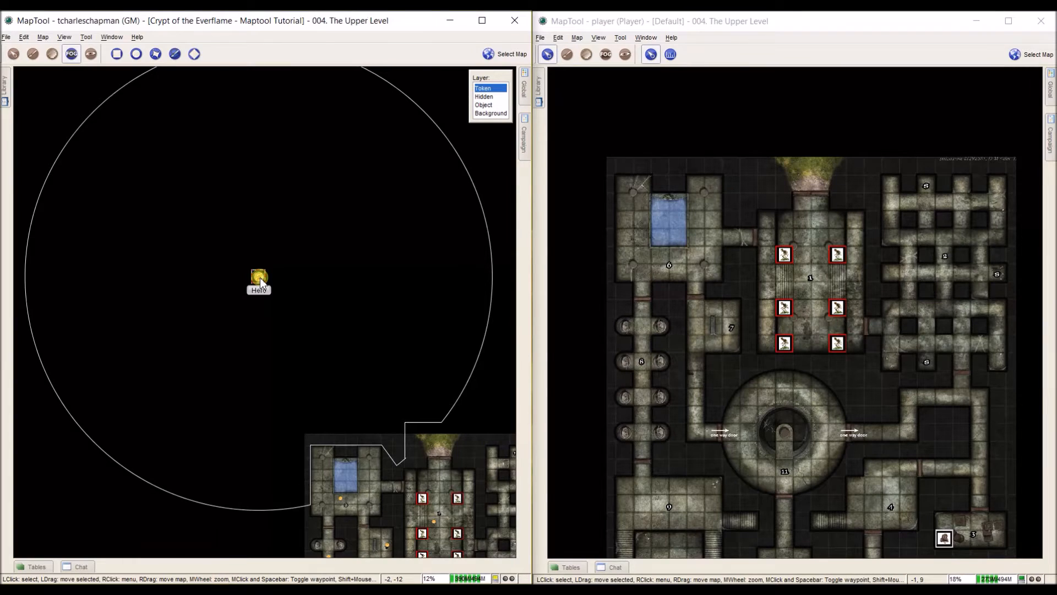
pyautogui.scroll(-2, 260, 278)
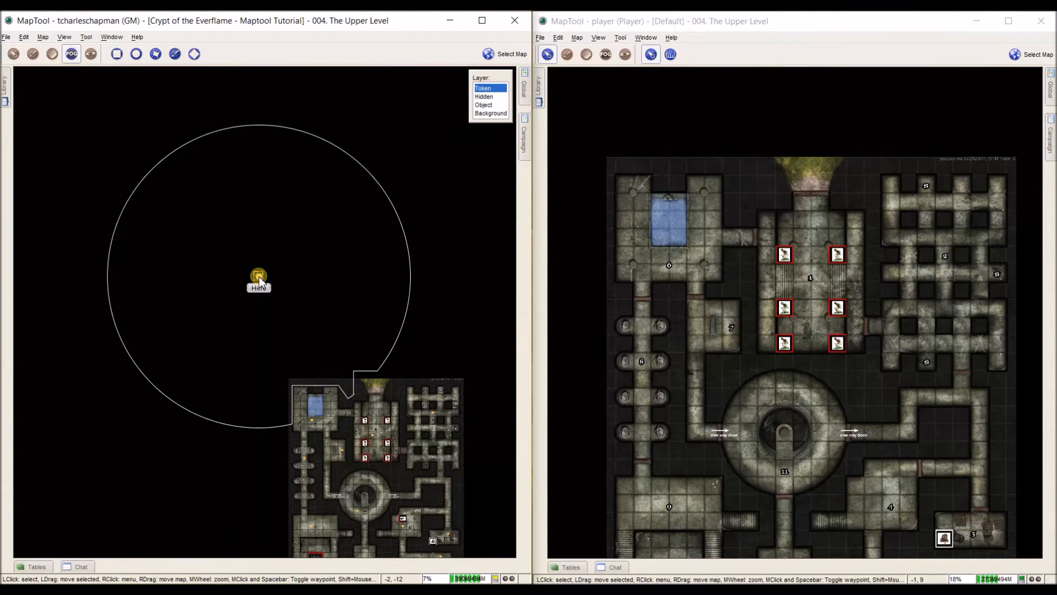
# Change the Hero token's sight to Normal Vision - Short Range and inspect its vision outline.
pyautogui.doubleClick(259, 277)
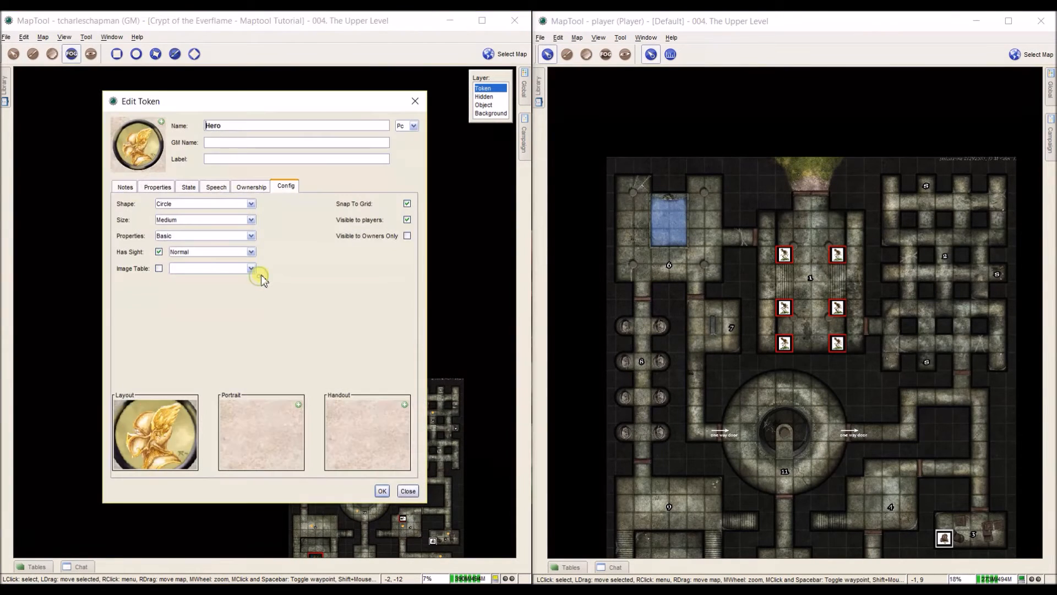
pyautogui.click(233, 249)
pyautogui.click(233, 294)
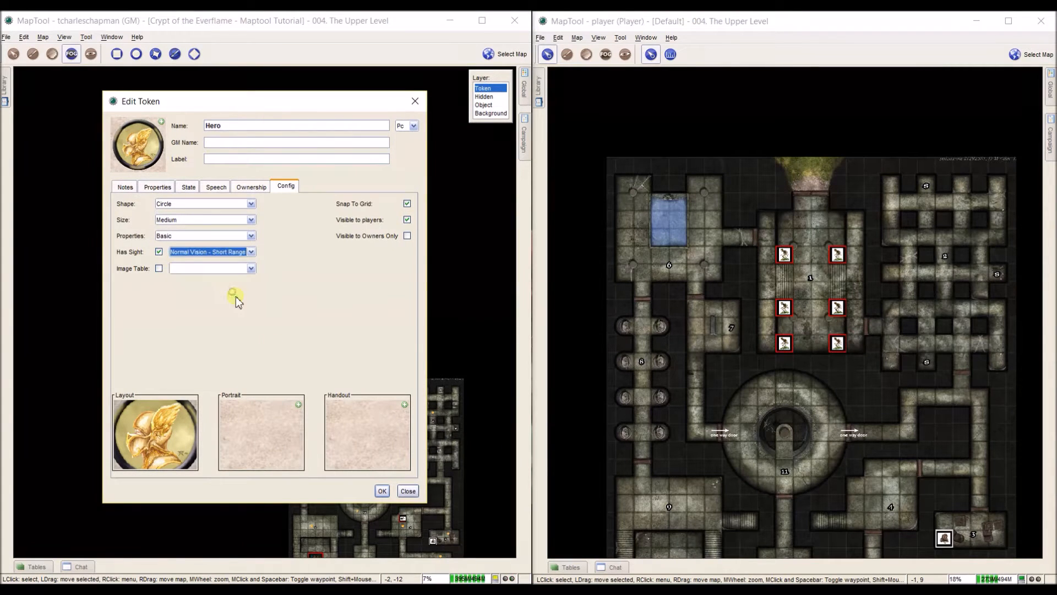
pyautogui.click(382, 491)
pyautogui.scroll(2, 299, 328)
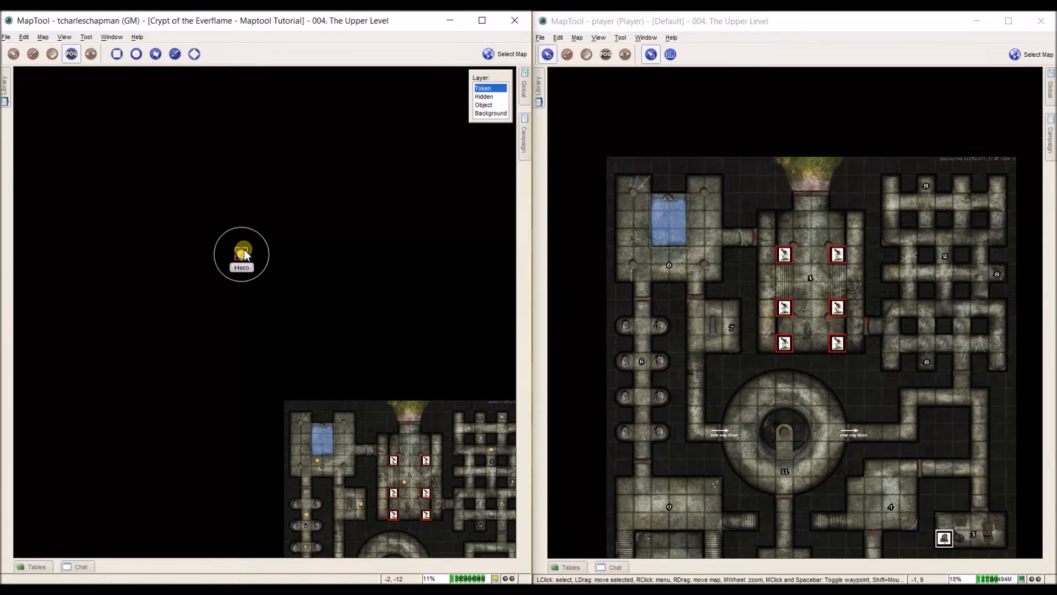
# Switch the Hero token's sight type to Conic Vision.
pyautogui.doubleClick(243, 249)
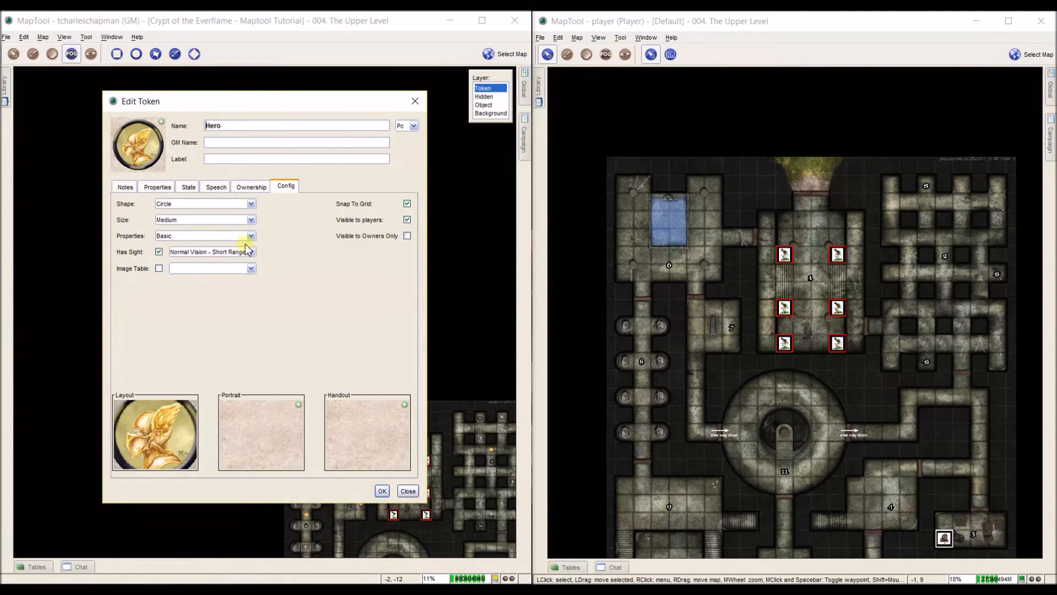
pyautogui.click(227, 252)
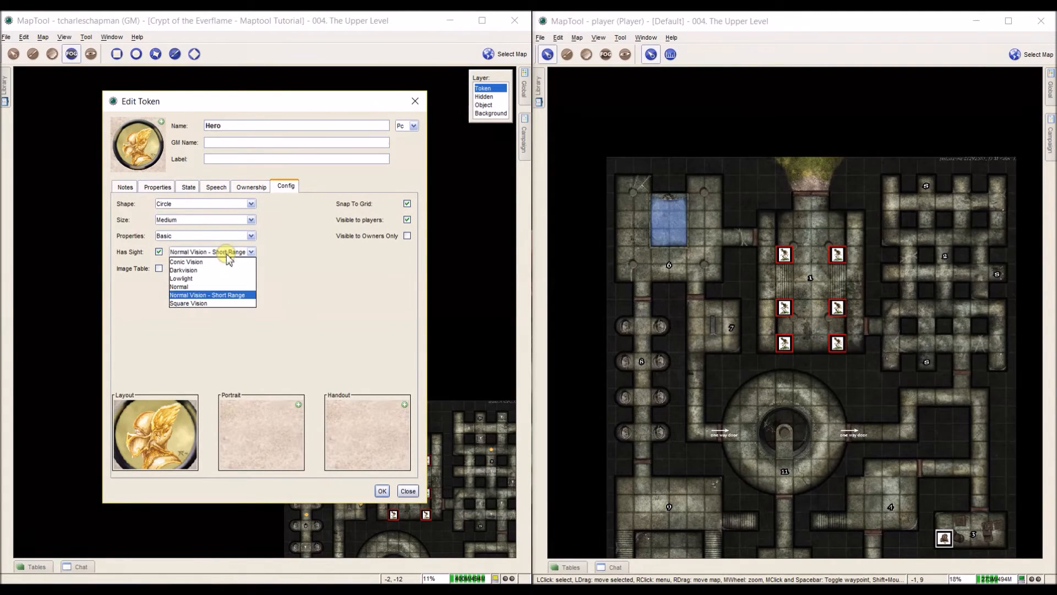
pyautogui.click(220, 271)
pyautogui.click(381, 491)
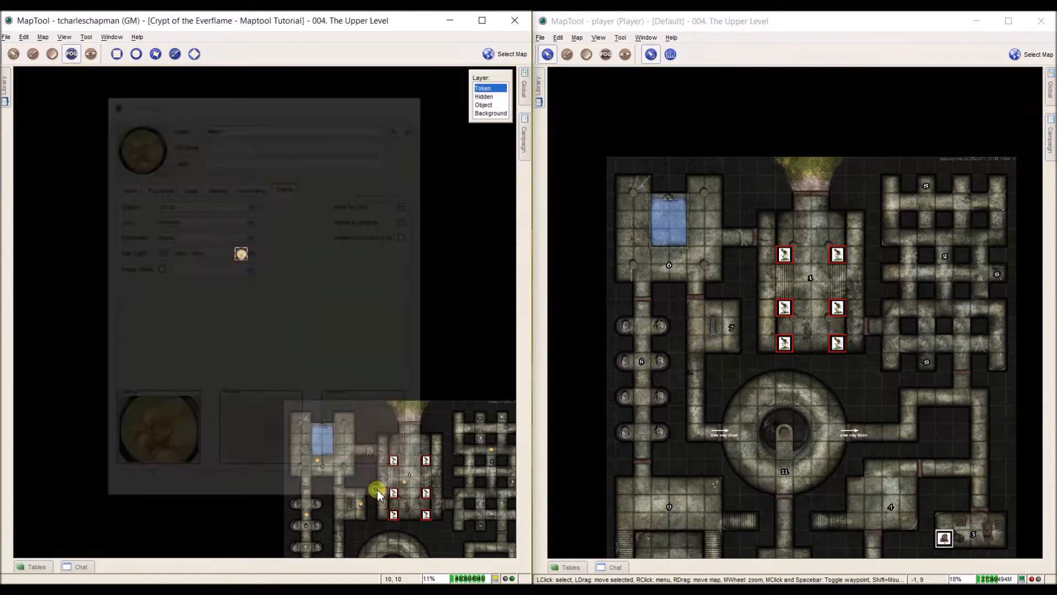
# Rotate the Hero token to swing its vision cone around the map and restore its original facing.
pyautogui.click(241, 255)
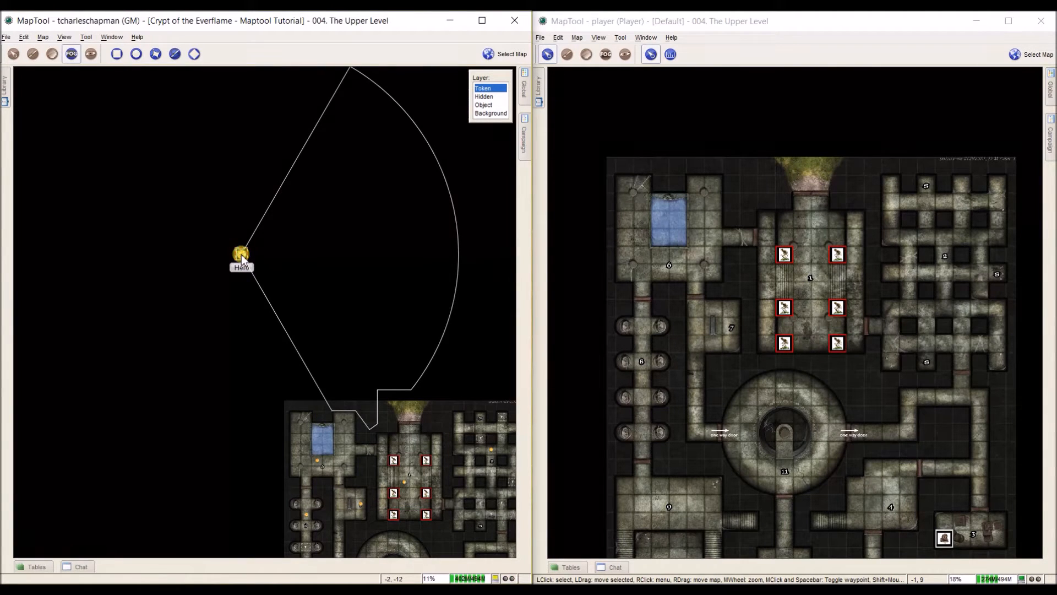
pyautogui.scroll(4, 241, 255)
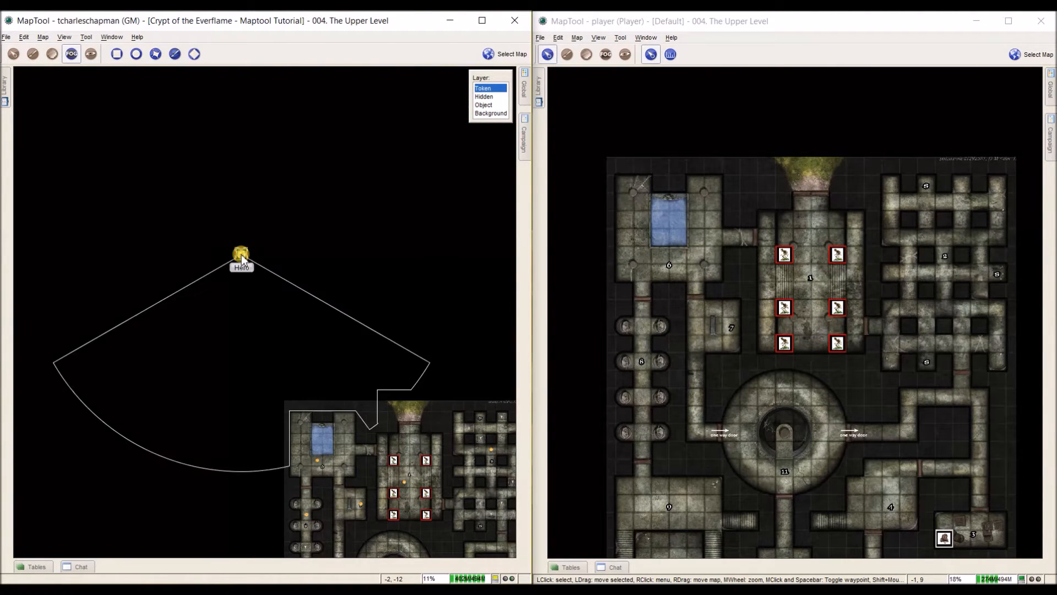
pyautogui.scroll(1, 242, 256)
pyautogui.rightClick(242, 256)
pyautogui.click(259, 271)
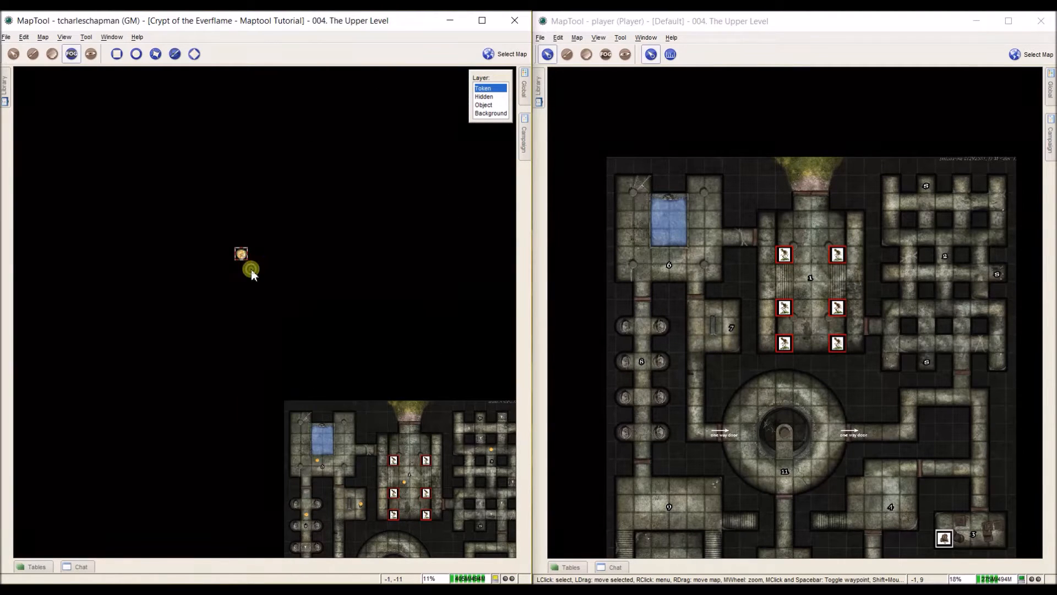
# Set the Hero token's sight type to Square Vision.
pyautogui.doubleClick(243, 253)
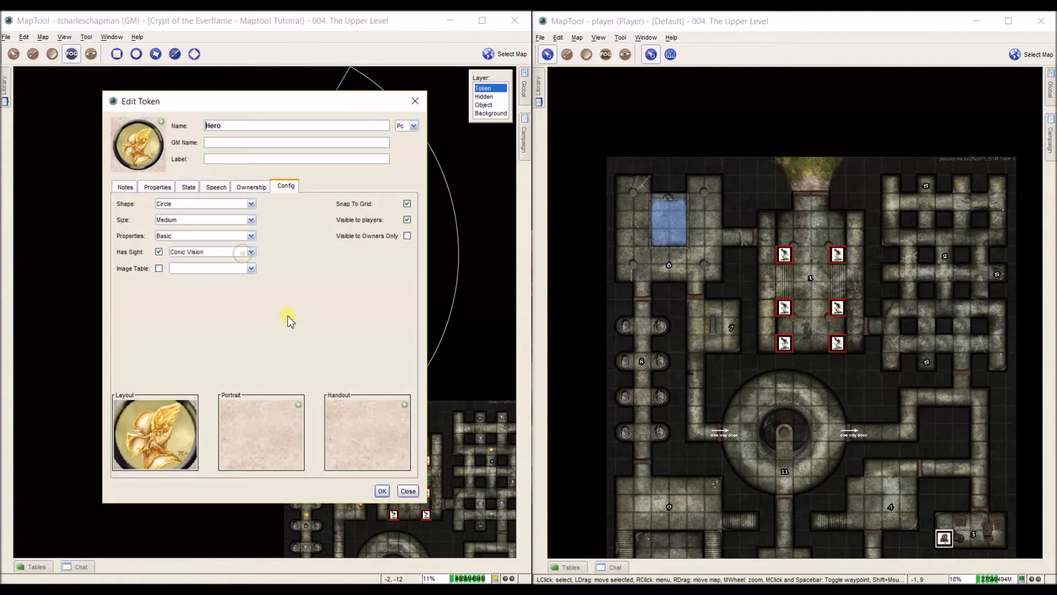
pyautogui.click(251, 254)
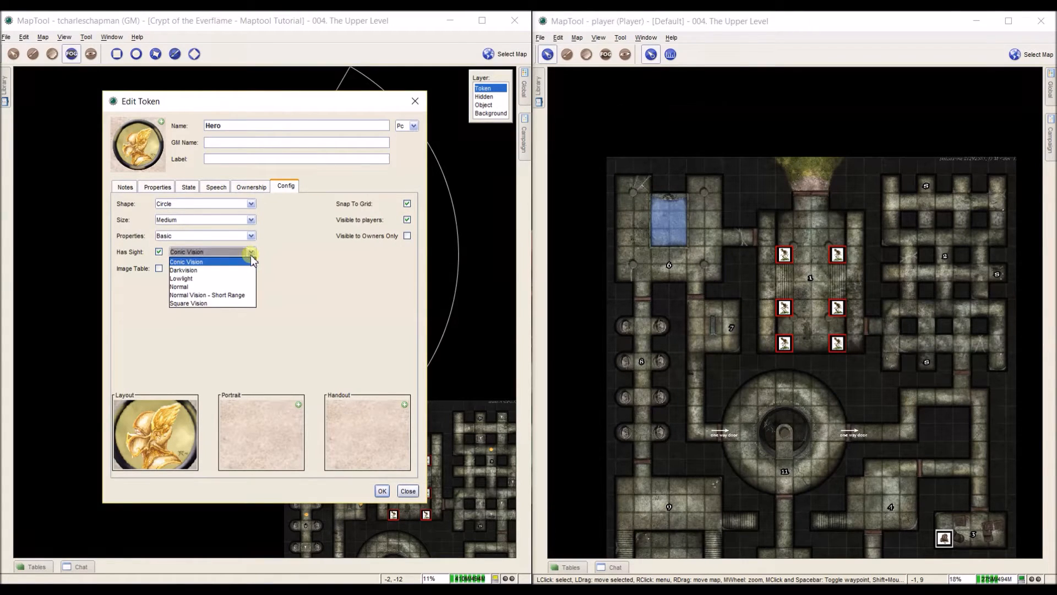
pyautogui.click(235, 302)
pyautogui.click(381, 491)
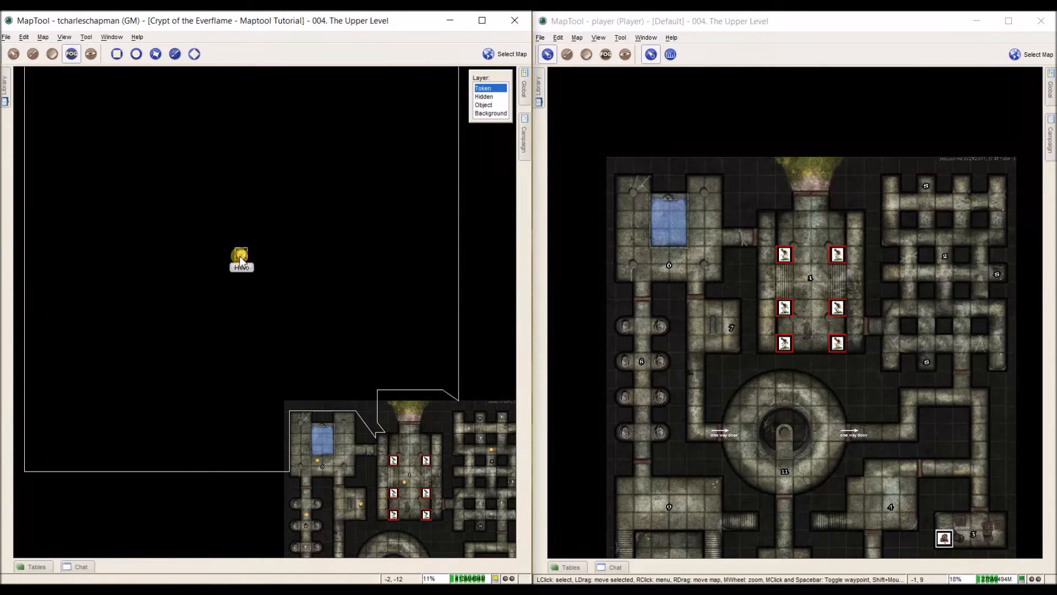
# Move the Hero token back into the dungeon, just inside the northern entrance of room 1.
pyautogui.click(288, 293)
pyautogui.click(241, 253)
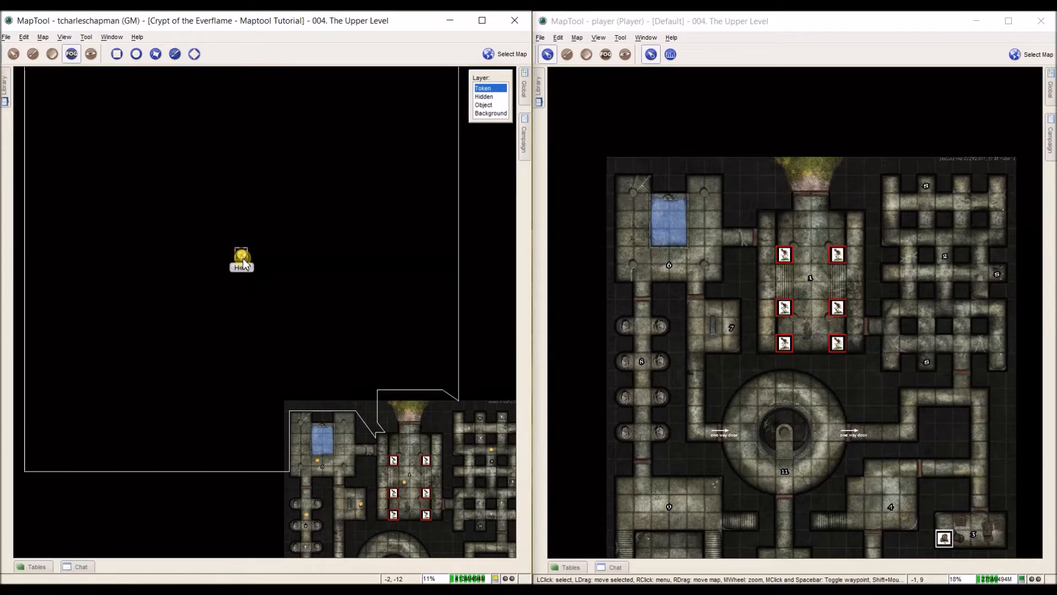
pyautogui.moveTo(239, 254); pyautogui.dragTo(405, 439)
pyautogui.click(458, 455)
pyautogui.scroll(8, 301, 331)
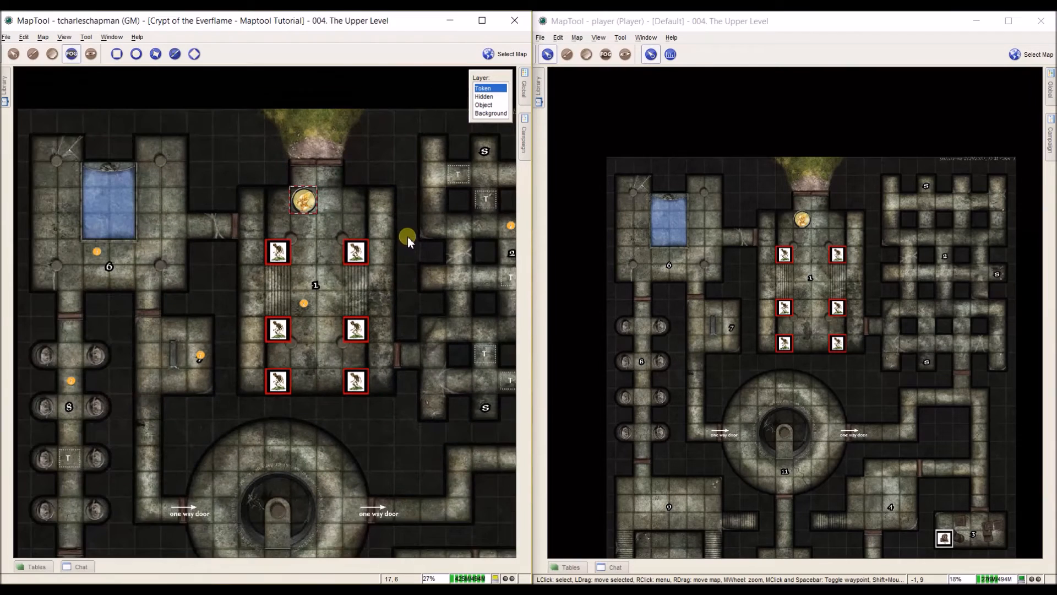
pyautogui.moveTo(407, 236); pyautogui.dragTo(360, 256)
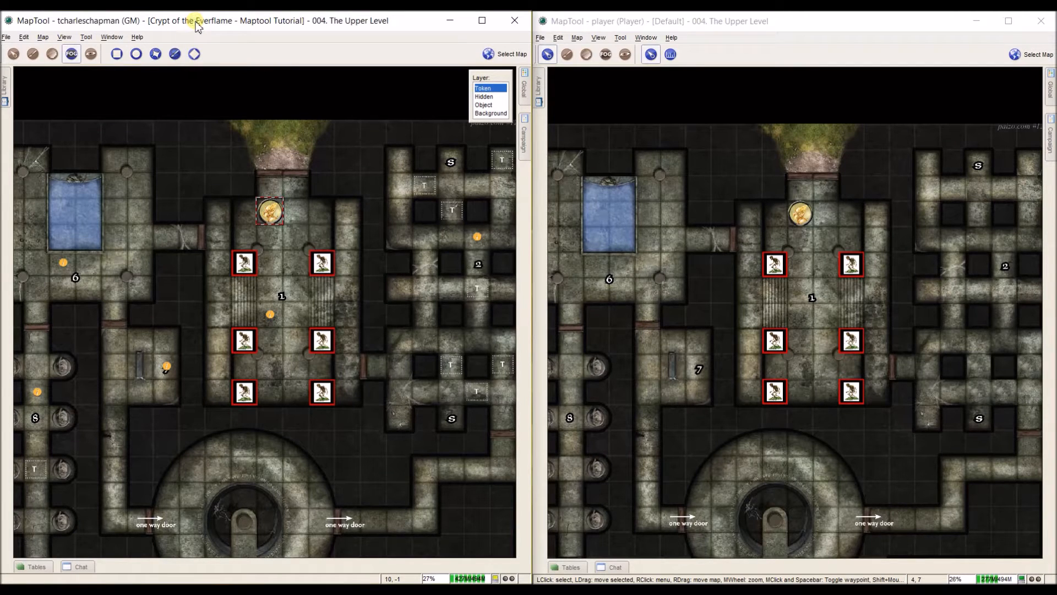
# Set the map's vision mode to Day and check what the Hero token can see in room 1.
pyautogui.click(44, 37)
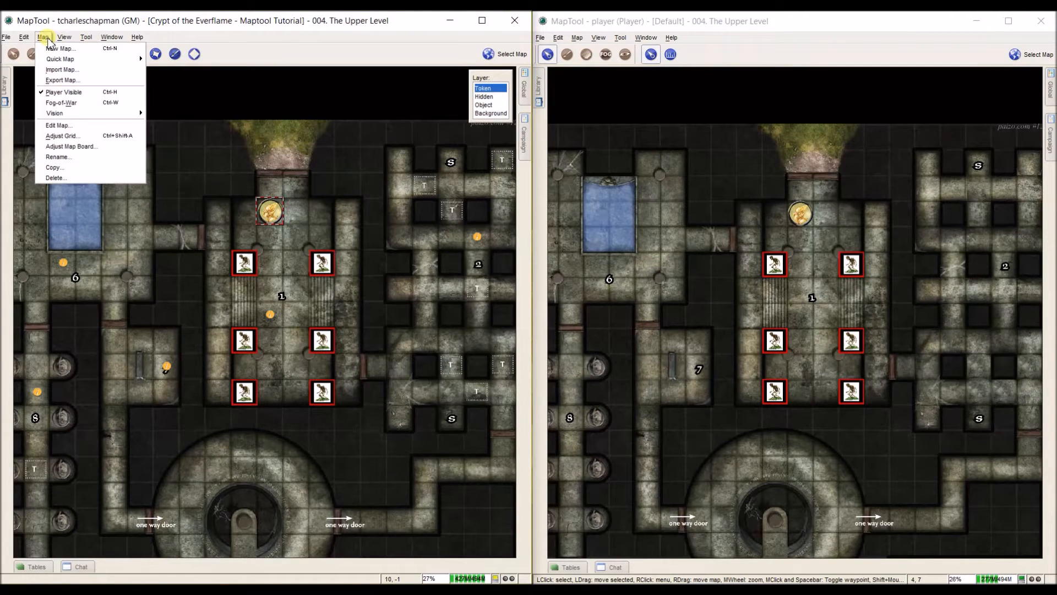
pyautogui.moveTo(75, 116)
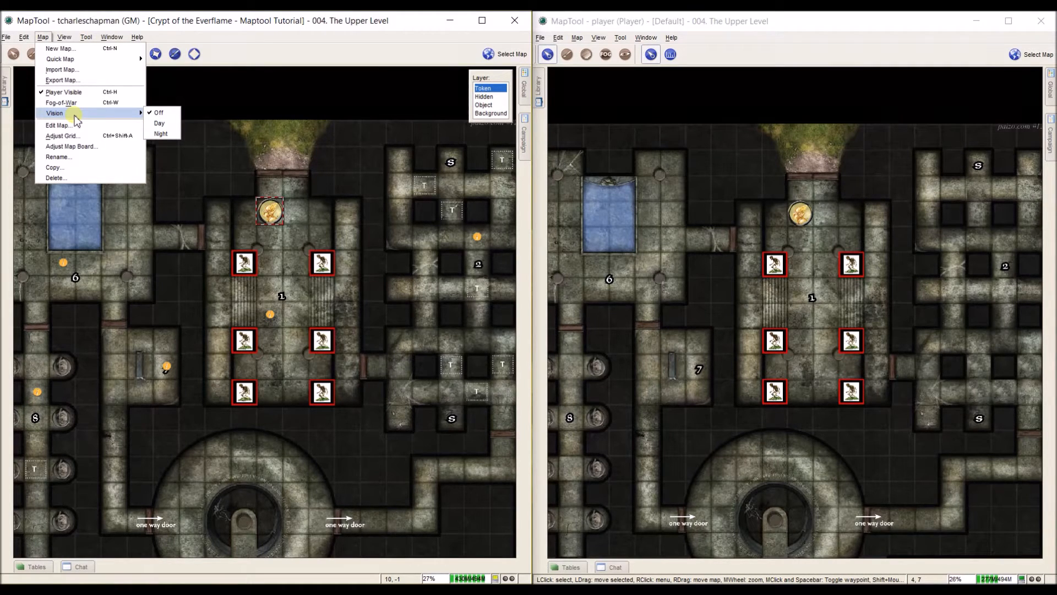
pyautogui.click(159, 124)
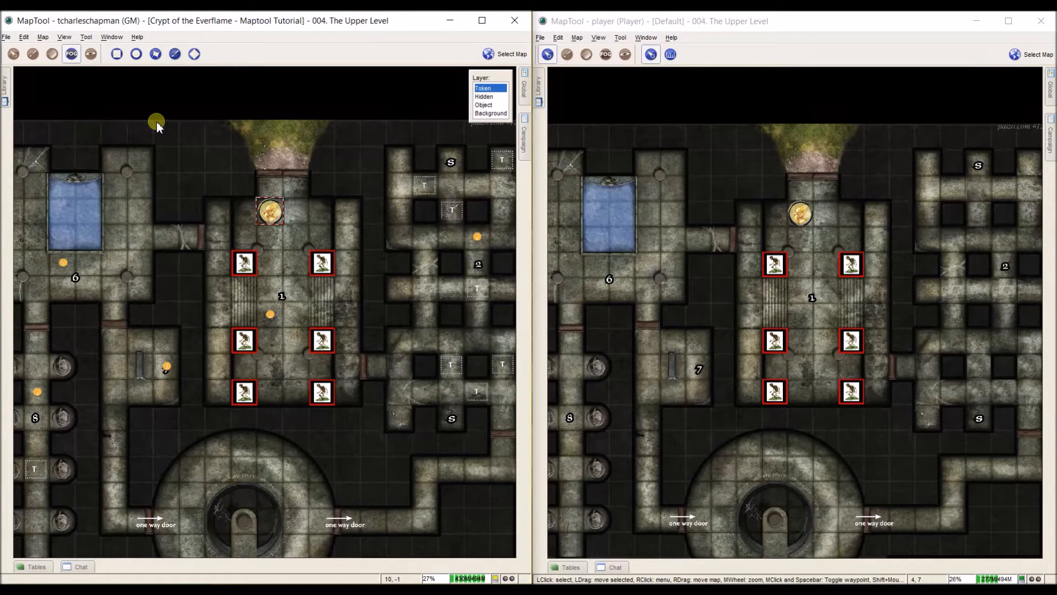
pyautogui.moveTo(278, 215)
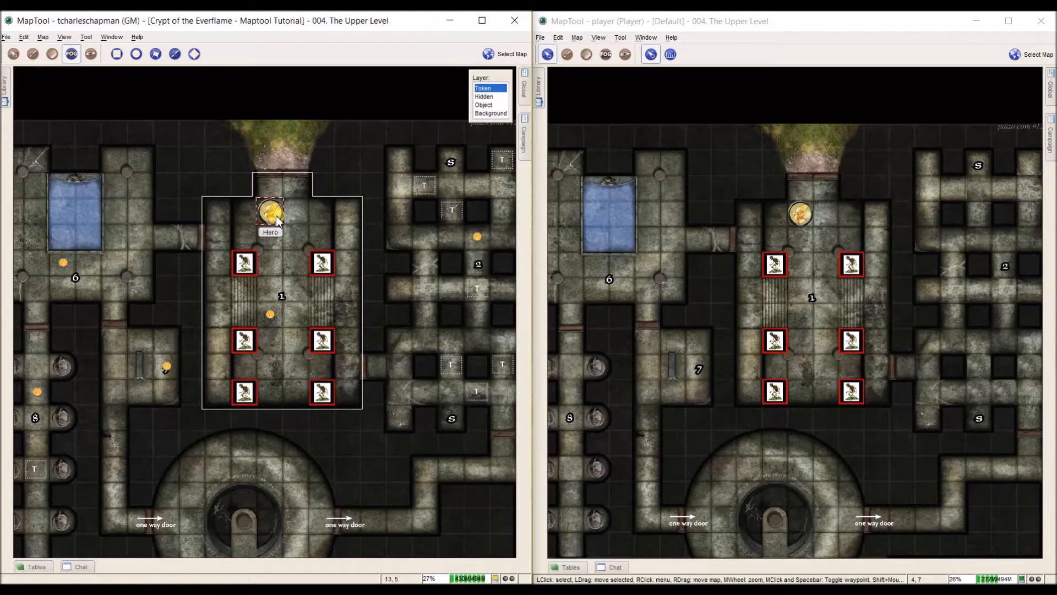
# Examine the vision-blocking outlines around room 1 with the topology tools, and return to the token pointer tool.
pyautogui.click(91, 53)
pyautogui.scroll(6, 236, 223)
pyautogui.scroll(-3, 240, 221)
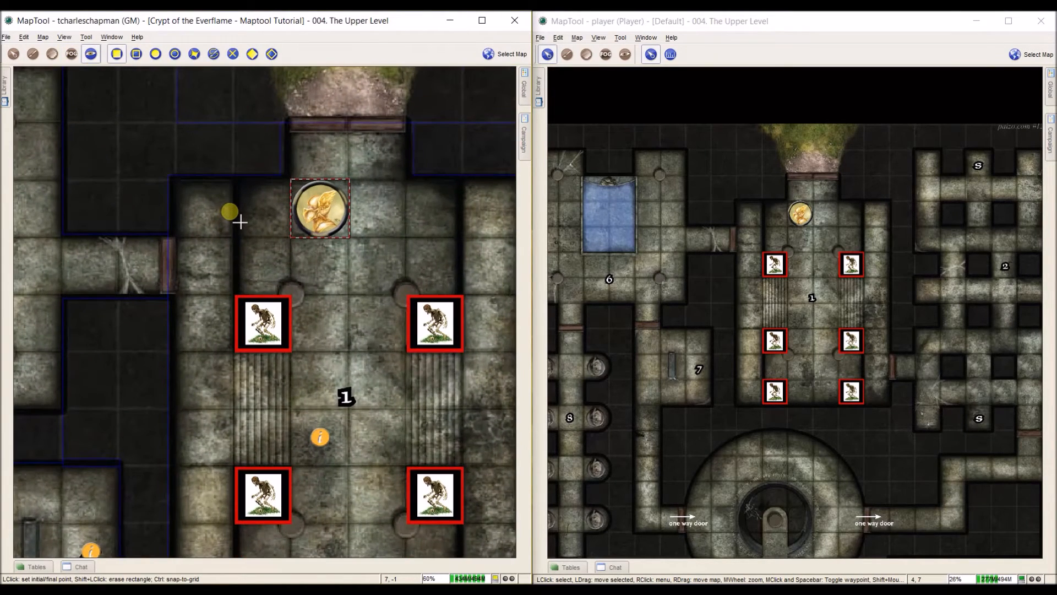
pyautogui.click(31, 55)
pyautogui.click(13, 53)
pyautogui.scroll(-4, 850, 309)
# Test player visibility by moving room 1's northwest skeleton beside the pool in room 6 and back to its original square.
pyautogui.moveTo(868, 362); pyautogui.dragTo(828, 327)
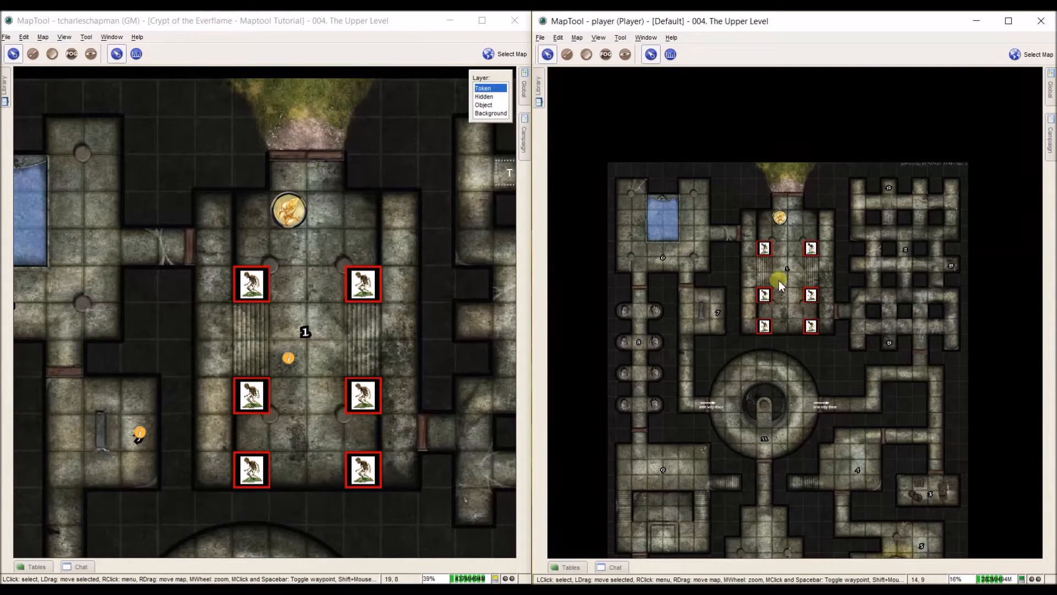
pyautogui.moveTo(763, 248)
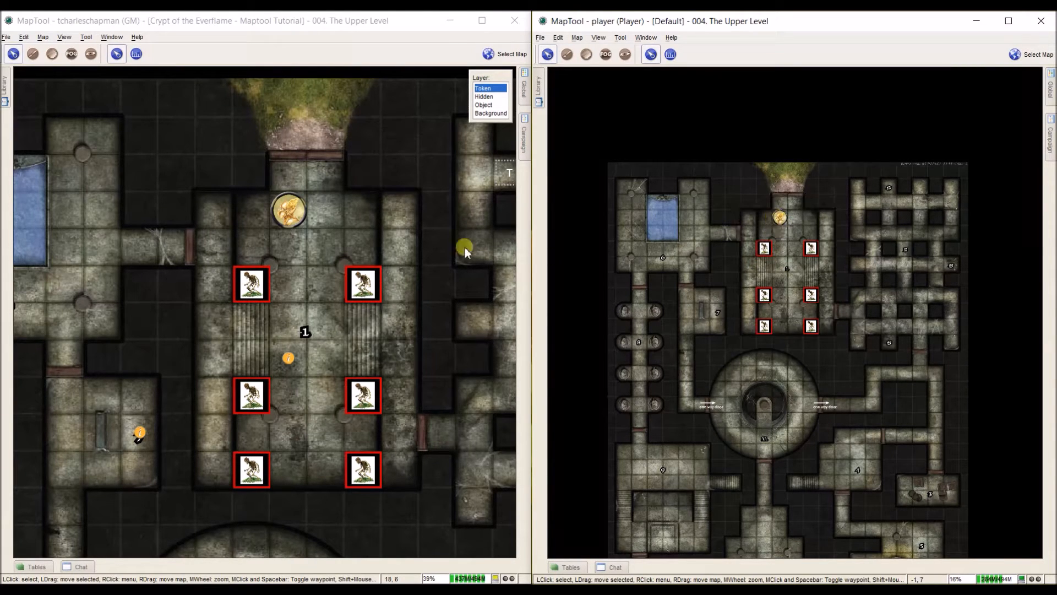
pyautogui.moveTo(266, 287); pyautogui.dragTo(112, 269)
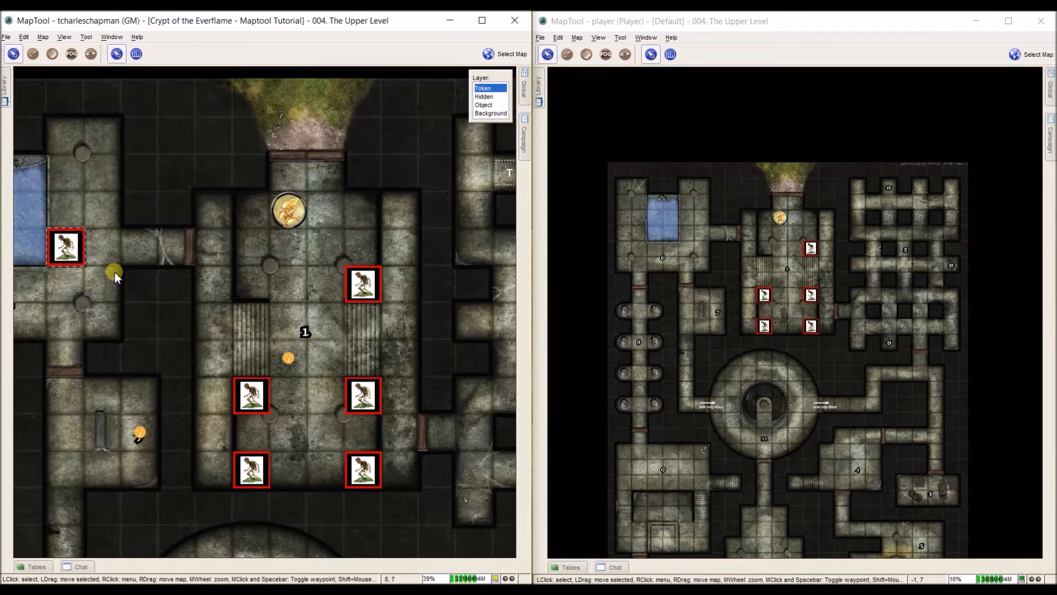
pyautogui.press('space')
pyautogui.moveTo(781, 219)
pyautogui.moveTo(67, 249); pyautogui.dragTo(280, 289)
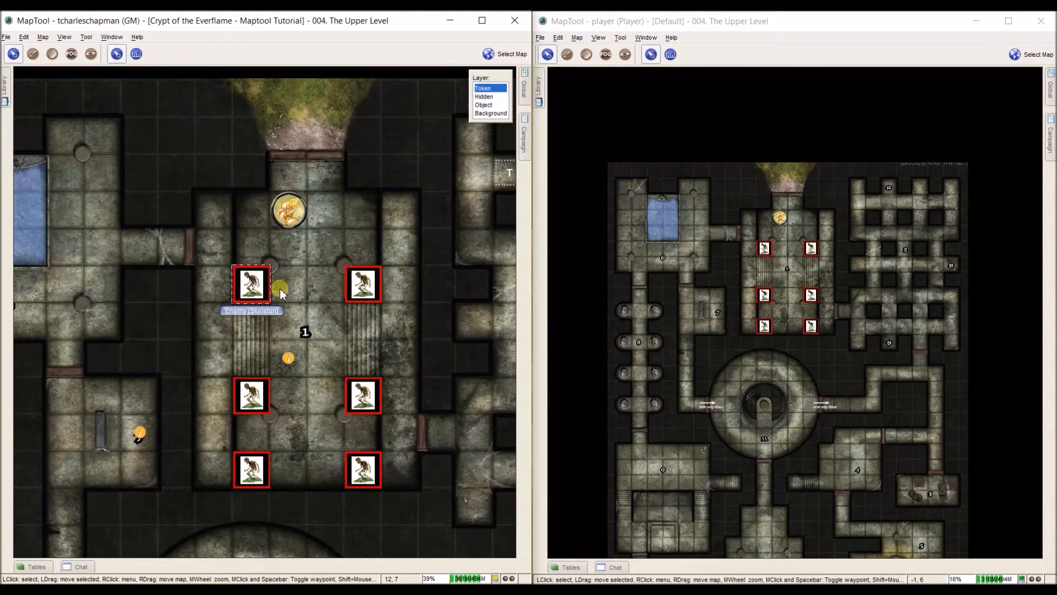
# Set the map's vision mode to Night and match the player window's view to the GM's view.
pyautogui.click(42, 37)
pyautogui.moveTo(70, 113)
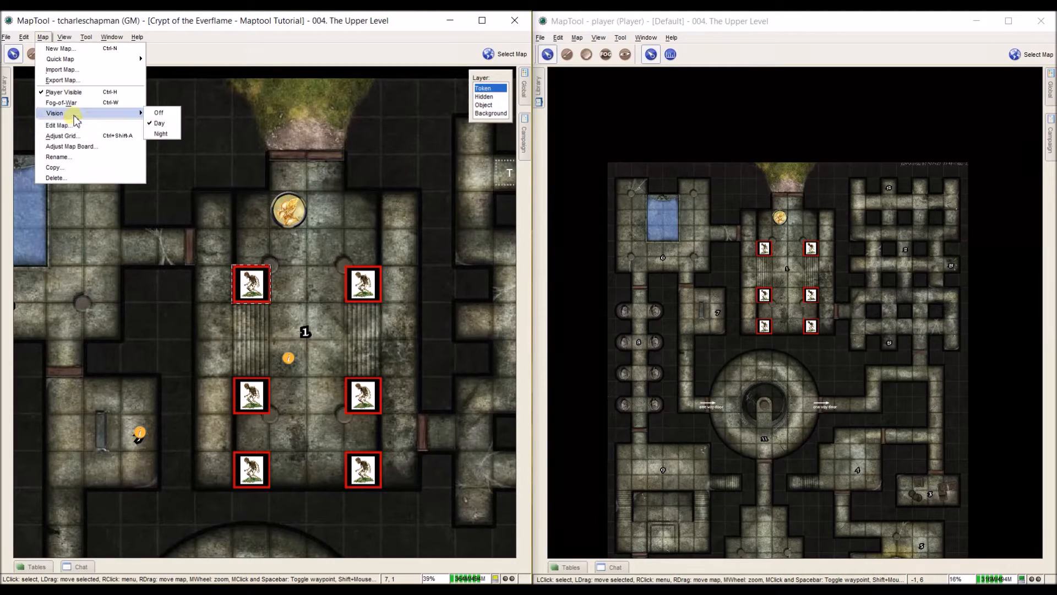
pyautogui.click(171, 132)
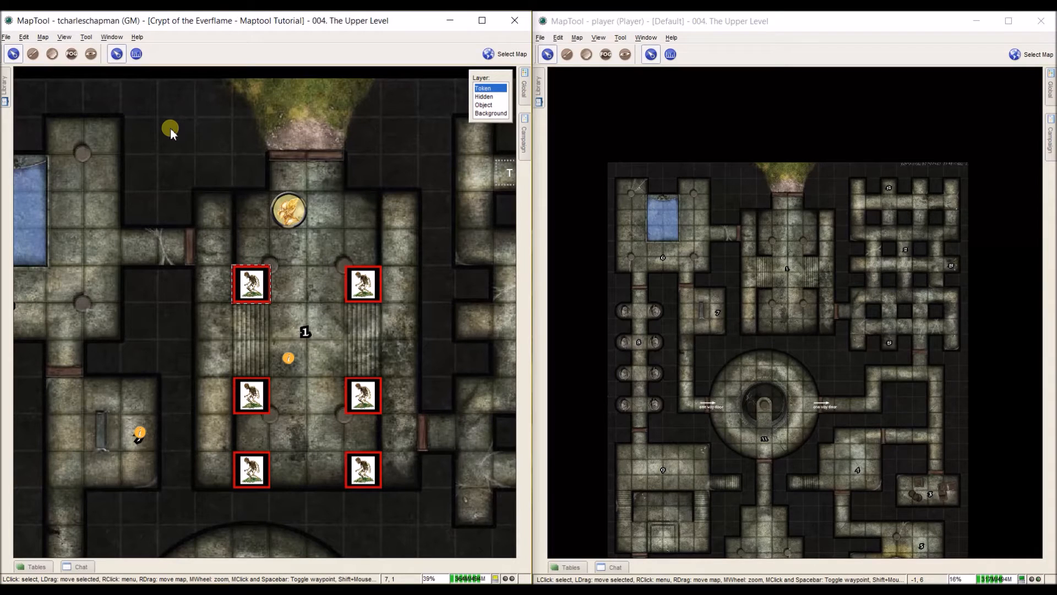
pyautogui.hotkey('ctrl', 'shift', 'space')
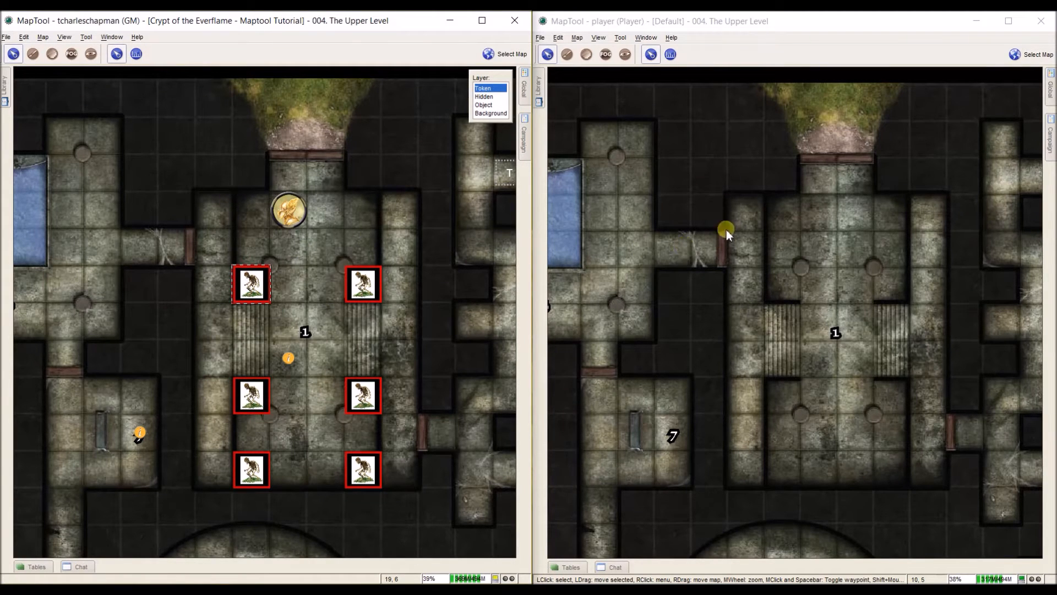
# Change the Hero token's sight type to Normal in its configuration and save the token.
pyautogui.click(738, 17)
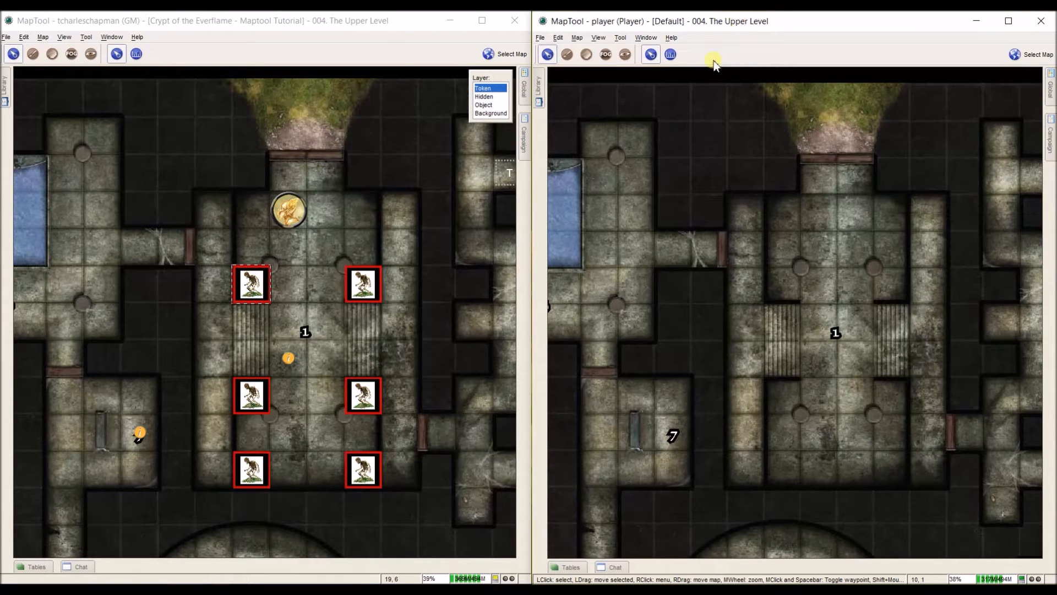
pyautogui.doubleClick(299, 216)
pyautogui.click(244, 252)
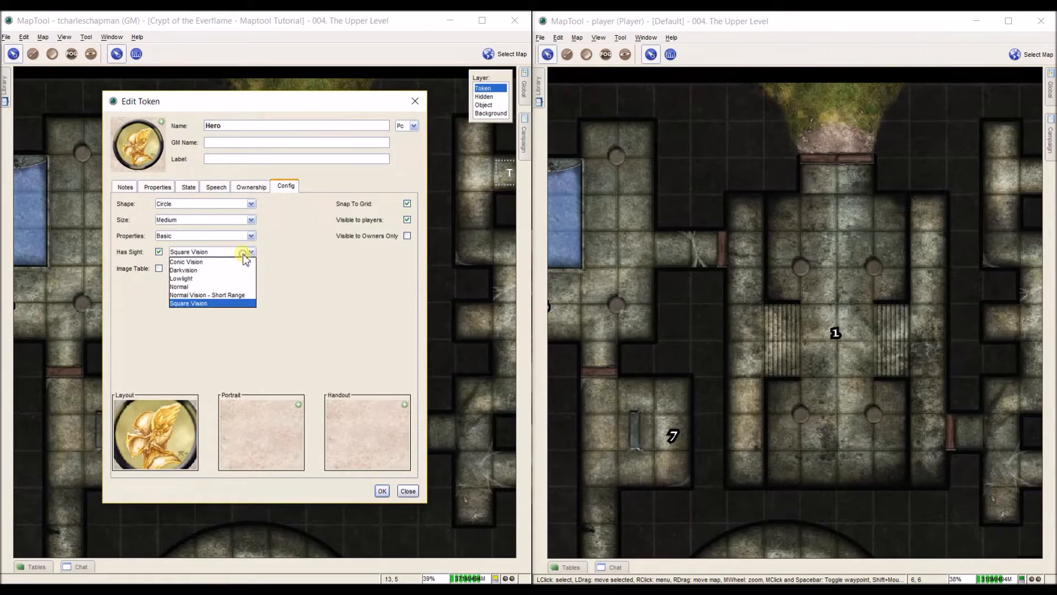
pyautogui.click(239, 287)
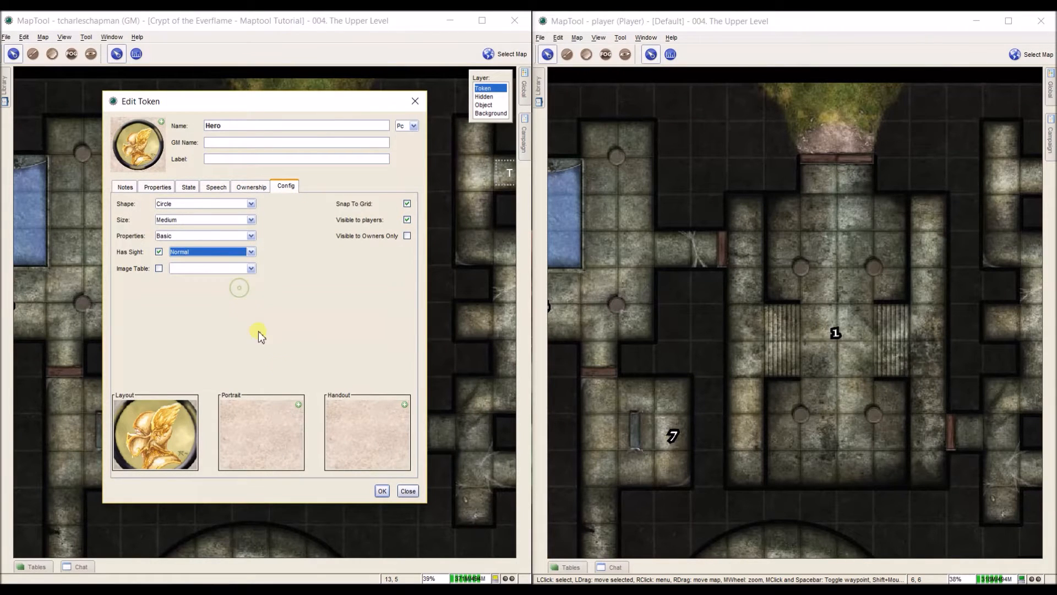
pyautogui.click(381, 490)
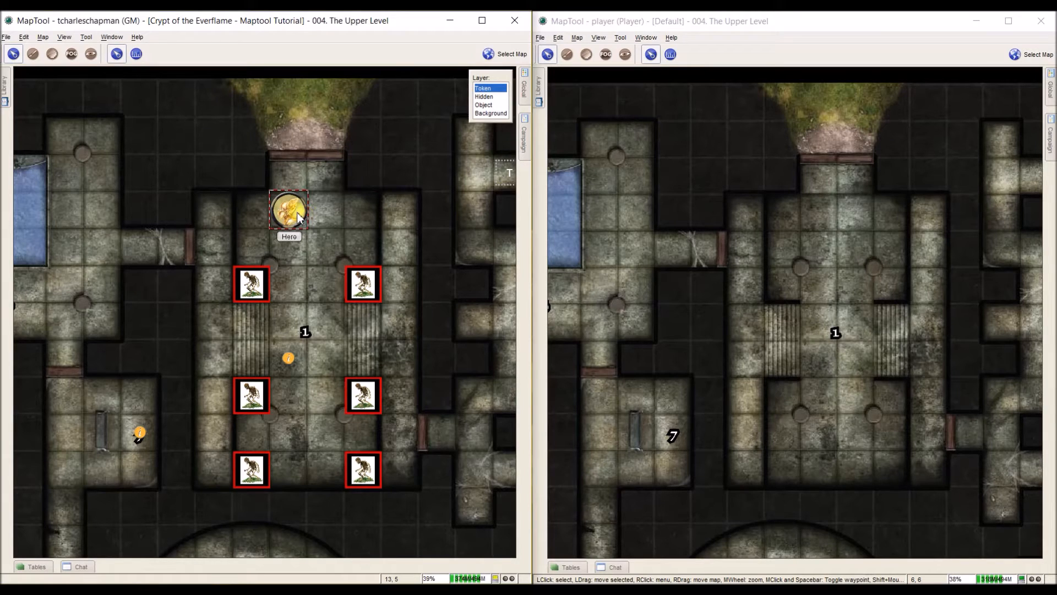
# Give the Hero token a D20 Candle - 5 light source and inspect its visible area in the player window.
pyautogui.rightClick(297, 215)
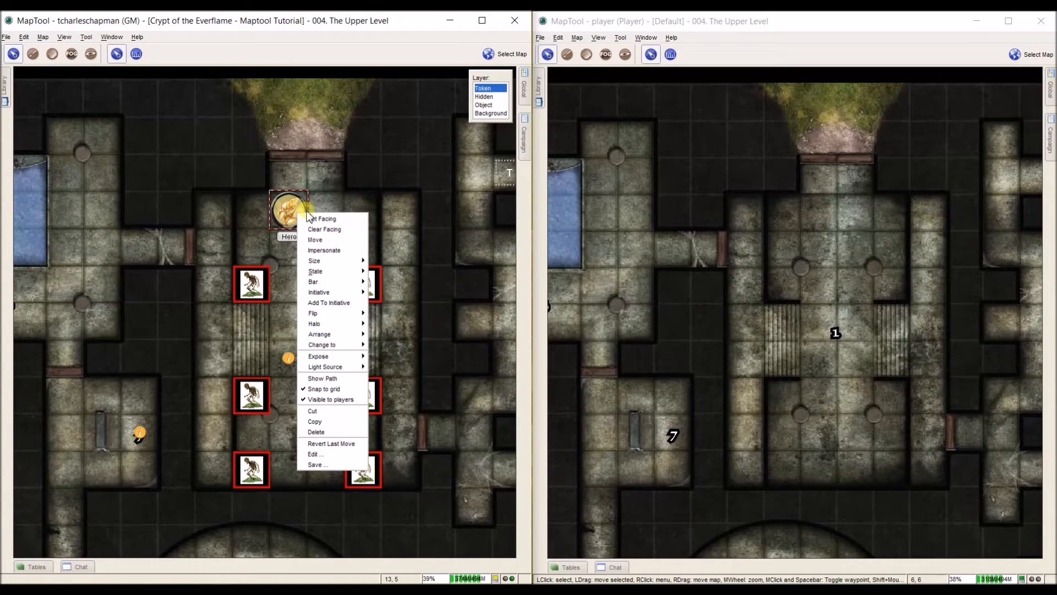
pyautogui.moveTo(319, 372)
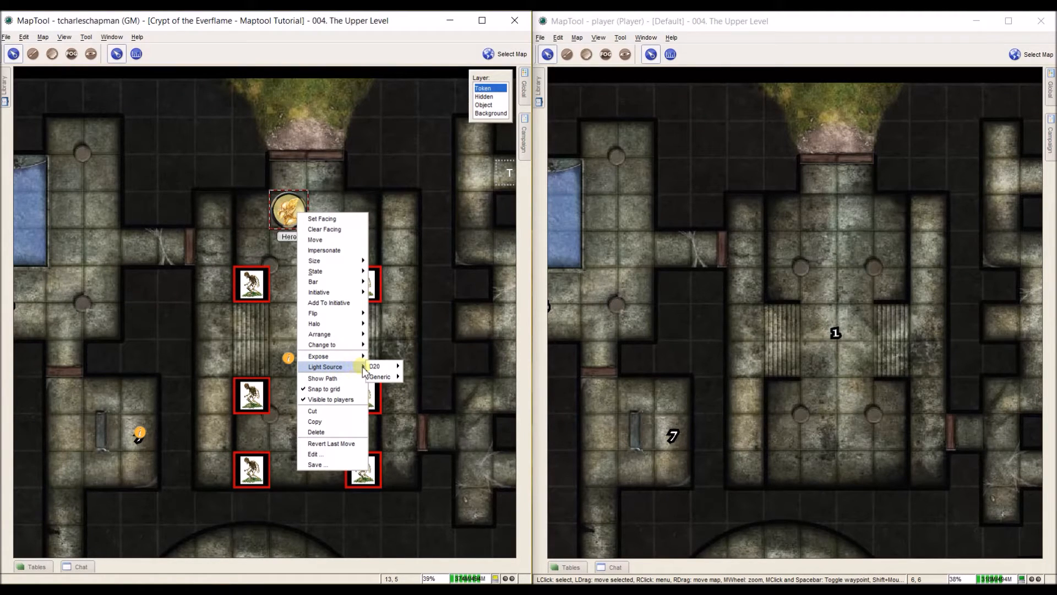
pyautogui.moveTo(373, 371)
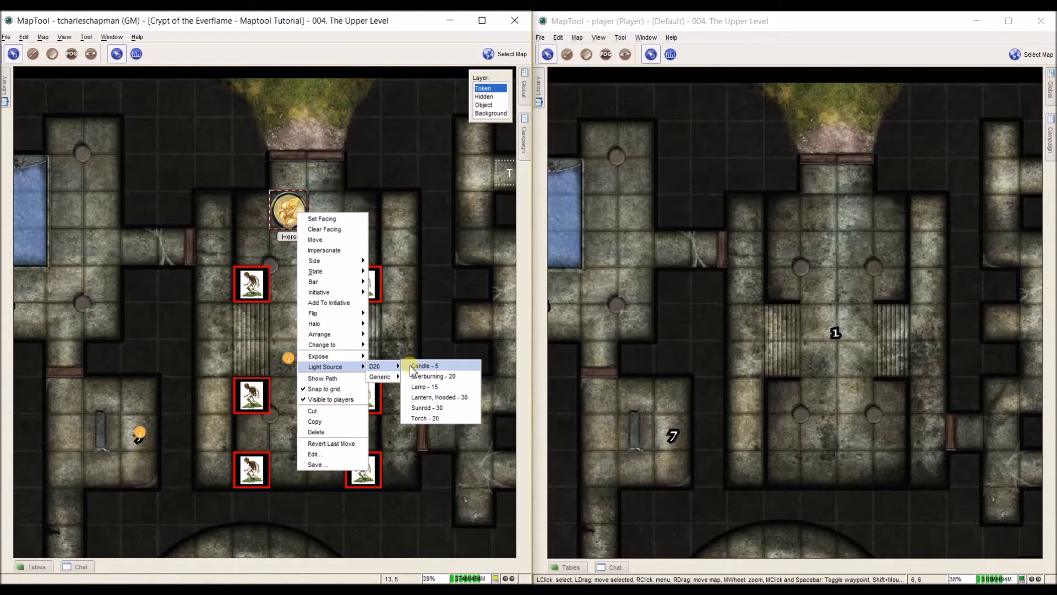
pyautogui.click(450, 368)
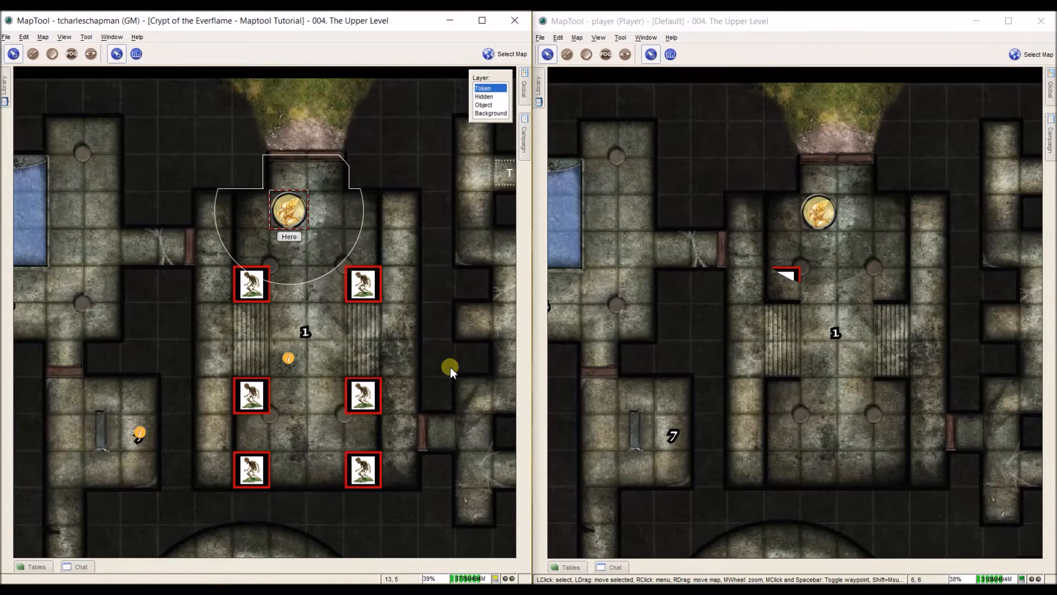
pyautogui.moveTo(836, 204)
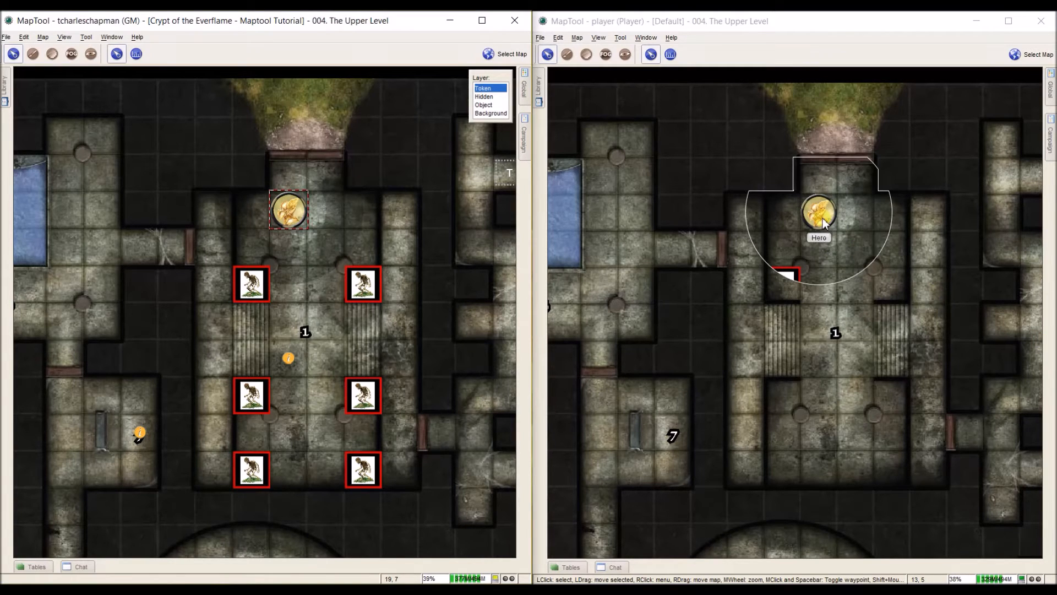
# Add a D20 Lamp - 15 light source to the Hero token in the GM window.
pyautogui.rightClick(299, 213)
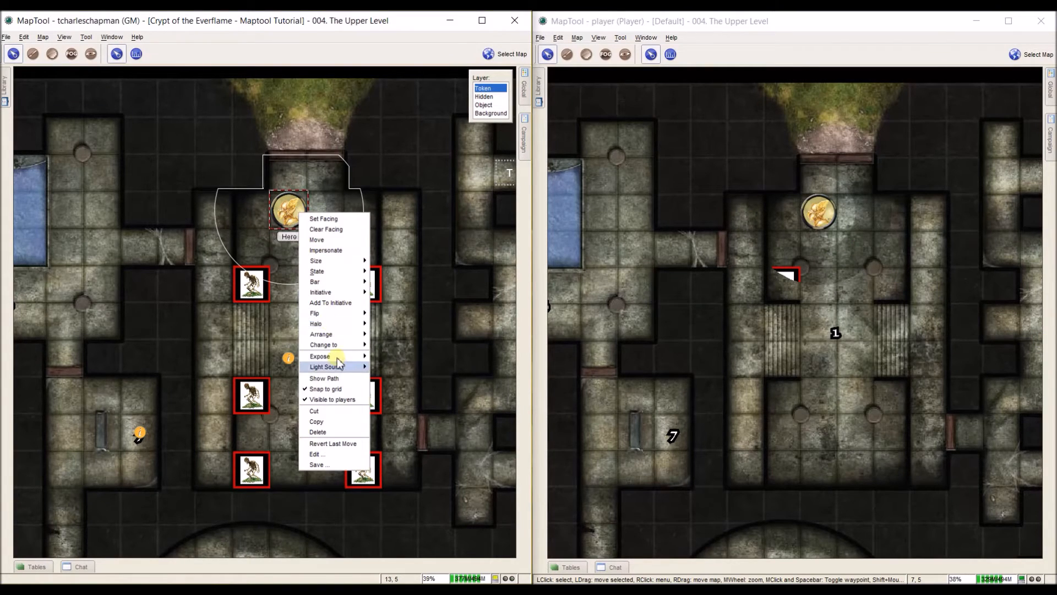
pyautogui.moveTo(344, 368)
pyautogui.moveTo(414, 388)
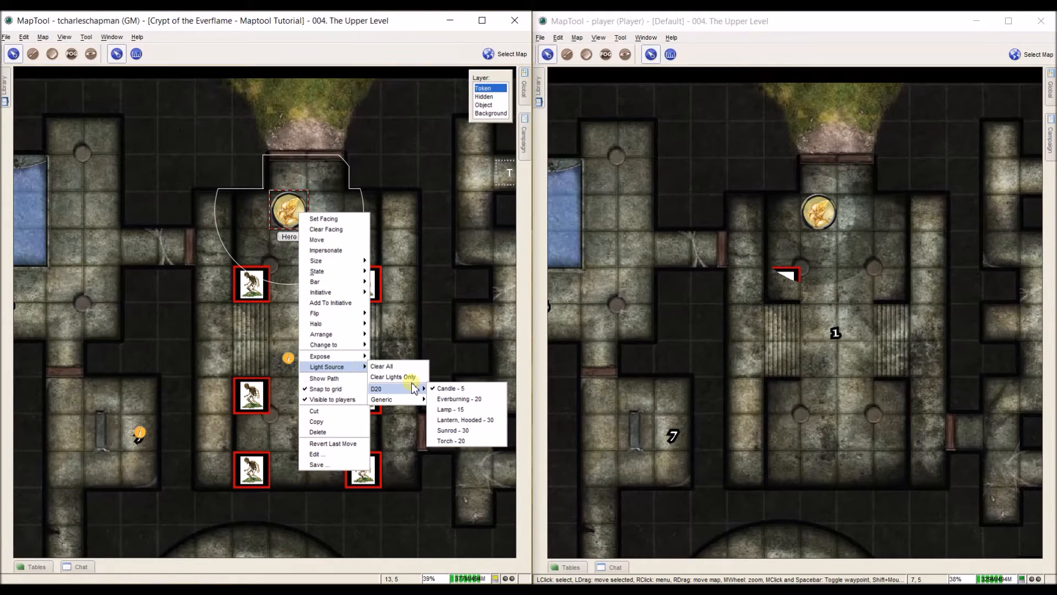
pyautogui.click(460, 410)
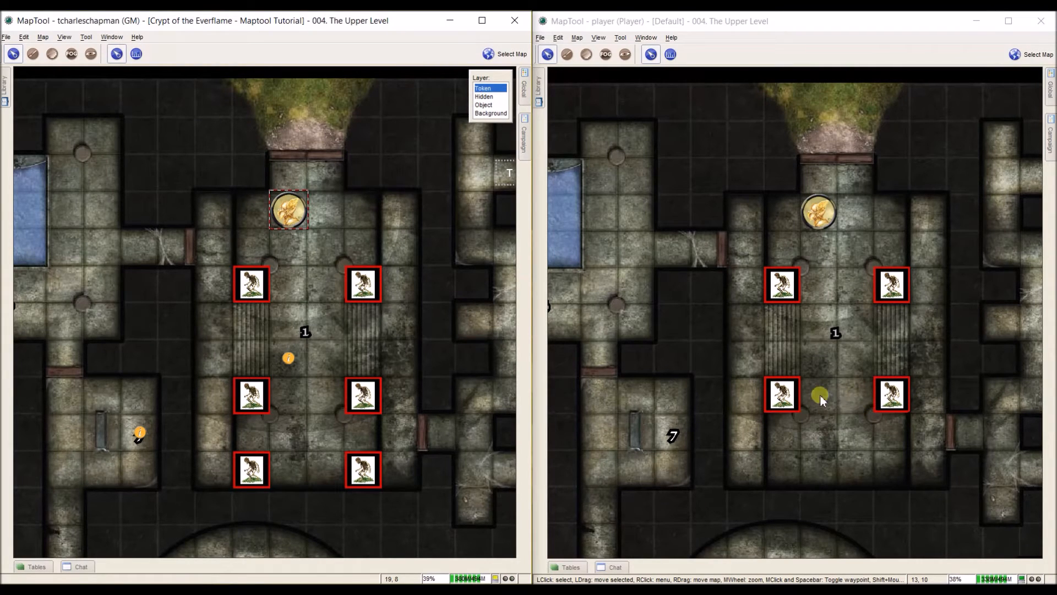
# Add a longer-range D20 light source to the Hero token from the player window, enough to reach room 1's far end.
pyautogui.rightClick(831, 218)
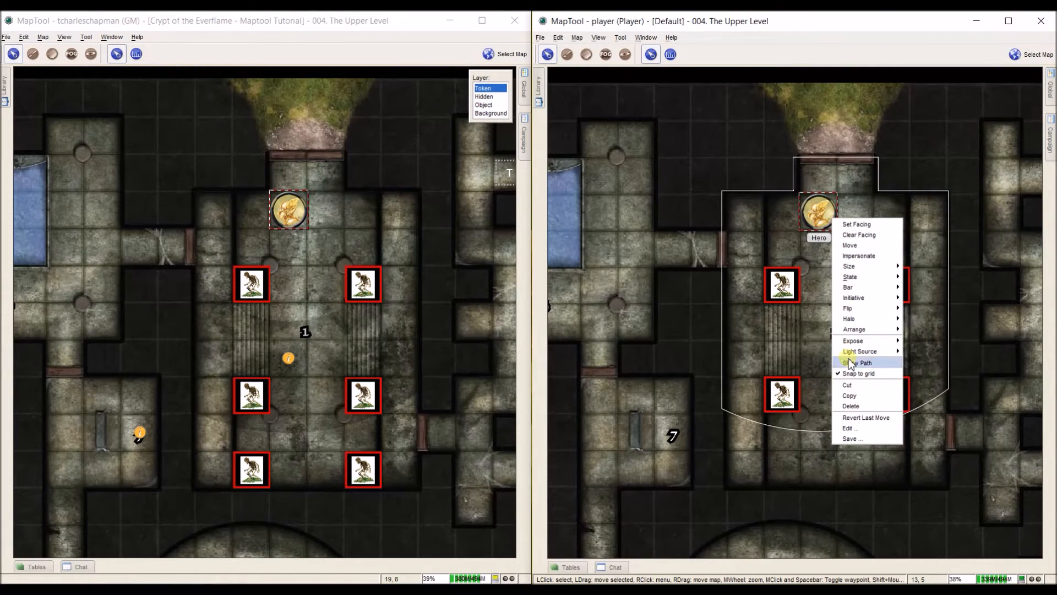
pyautogui.moveTo(854, 351)
pyautogui.moveTo(936, 372)
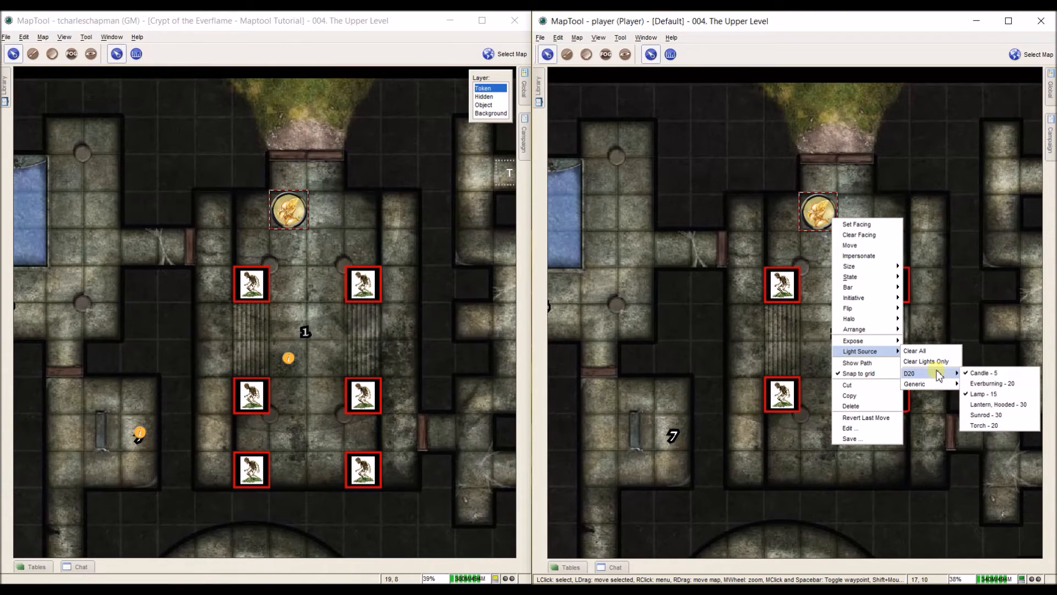
pyautogui.click(989, 419)
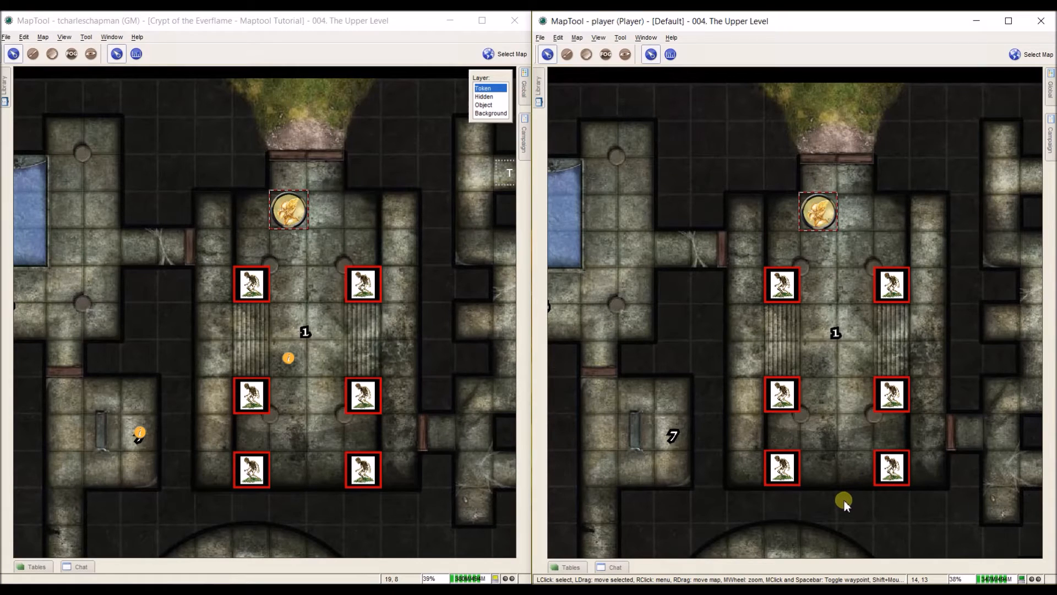
# Clear only the lights from the Hero in the player window, and give it a D20 Candle - 5 light from the GM window.
pyautogui.rightClick(819, 216)
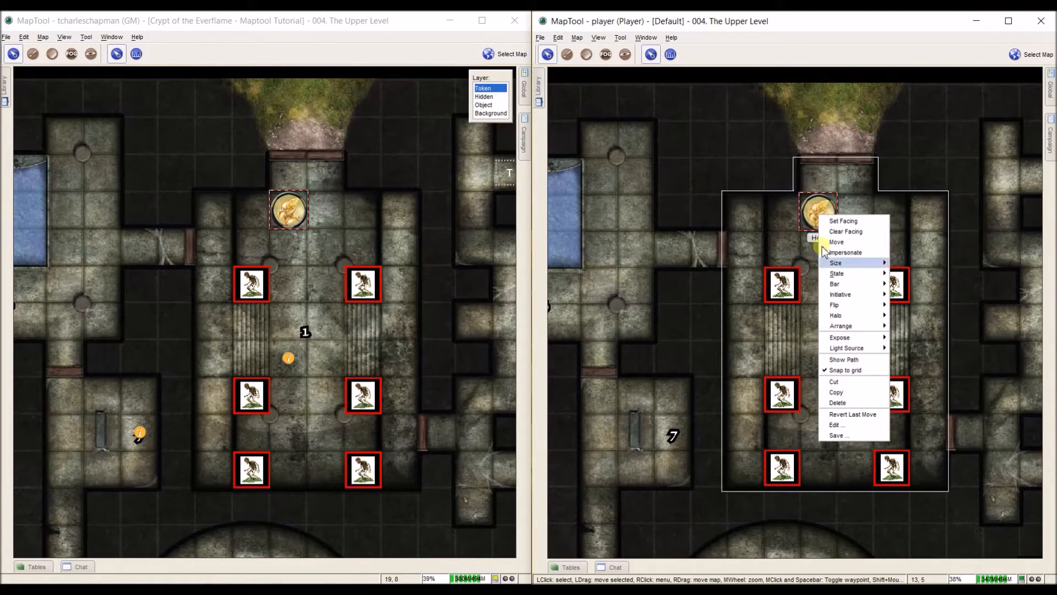
pyautogui.moveTo(842, 349)
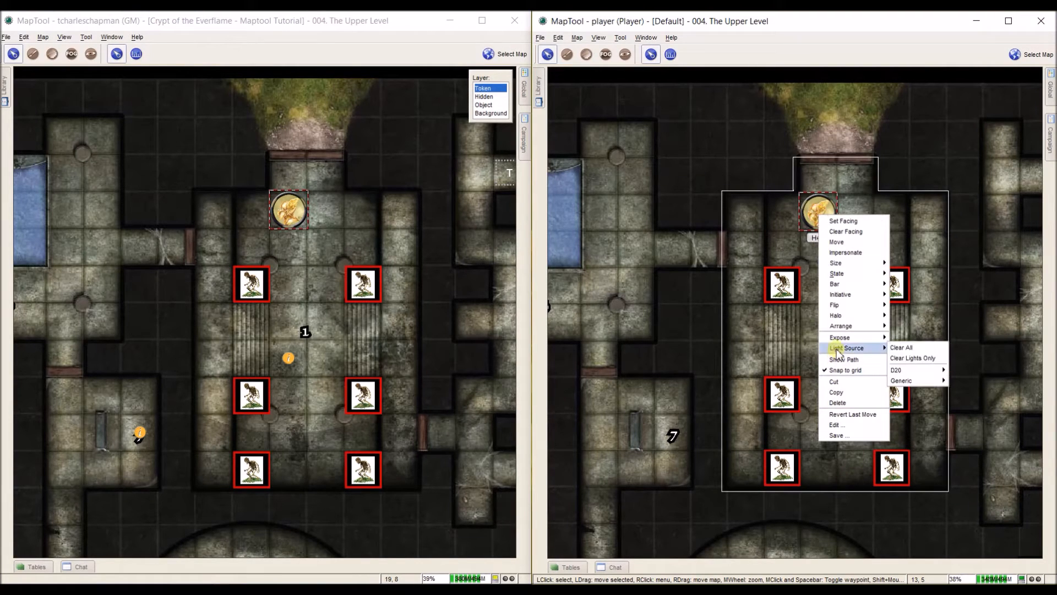
pyautogui.click(905, 358)
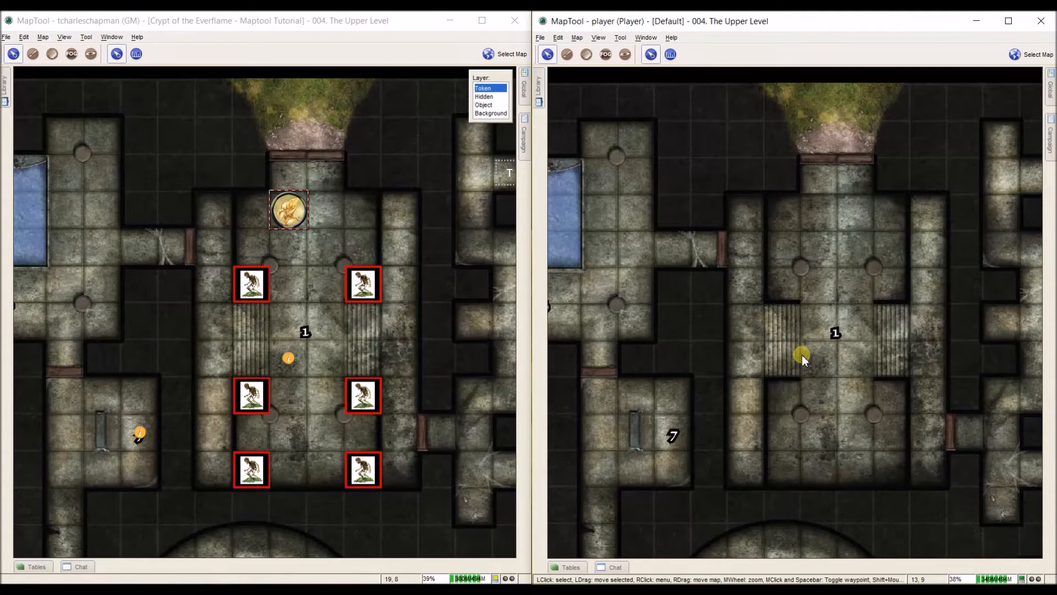
pyautogui.rightClick(294, 208)
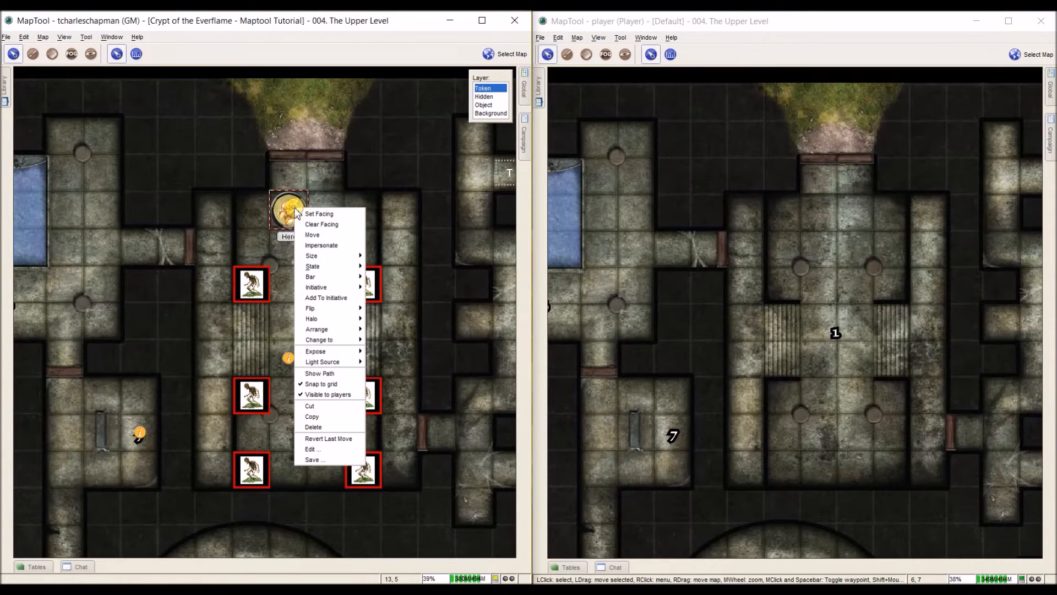
pyautogui.moveTo(352, 366)
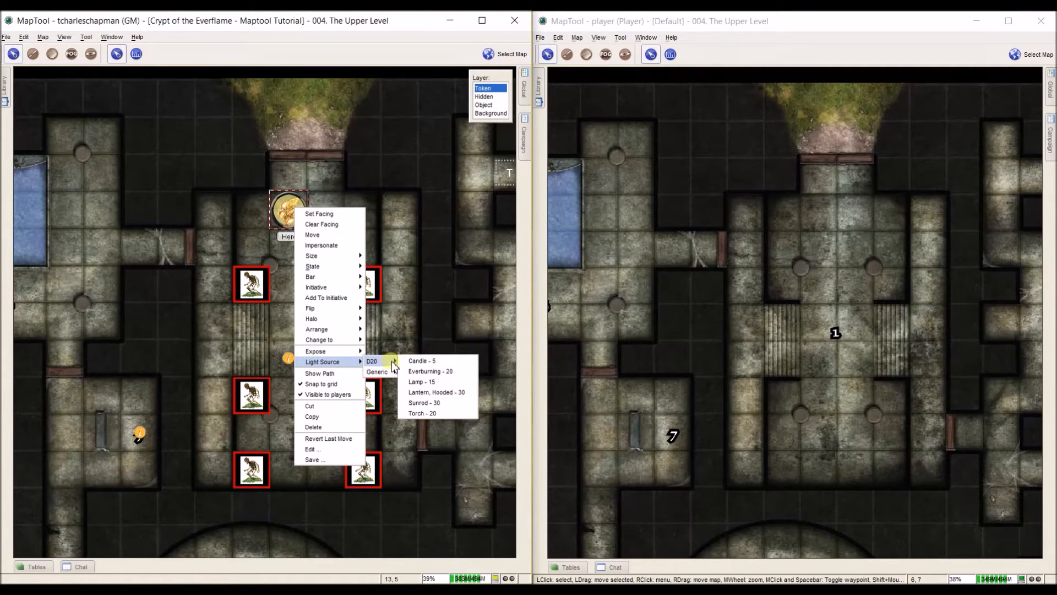
pyautogui.click(417, 362)
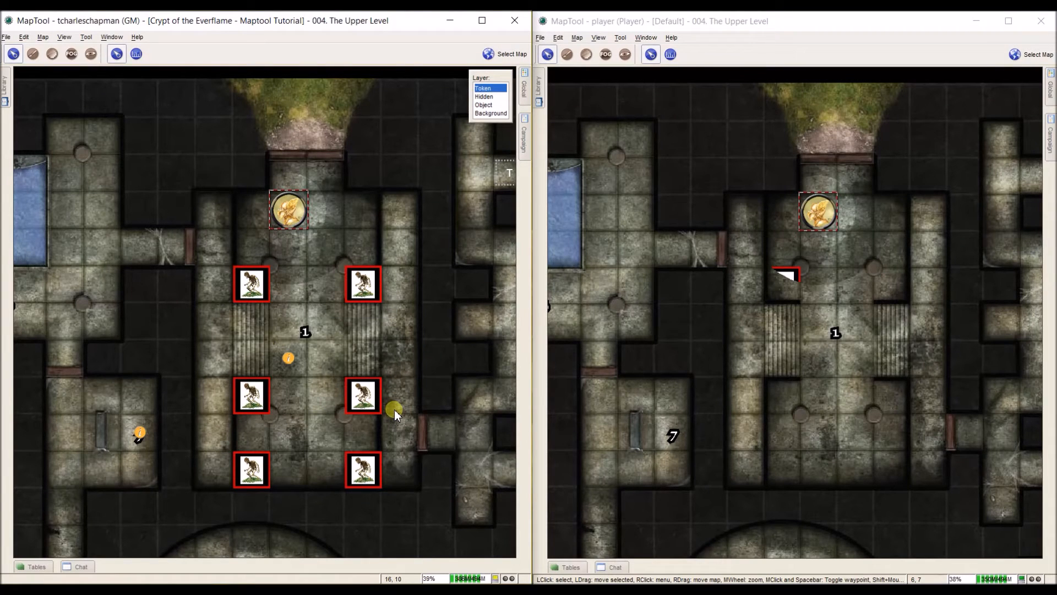
# Test a D20 Candle - 5 light on room 1's southeast skeleton, and clear its lights from the player window.
pyautogui.rightClick(370, 472)
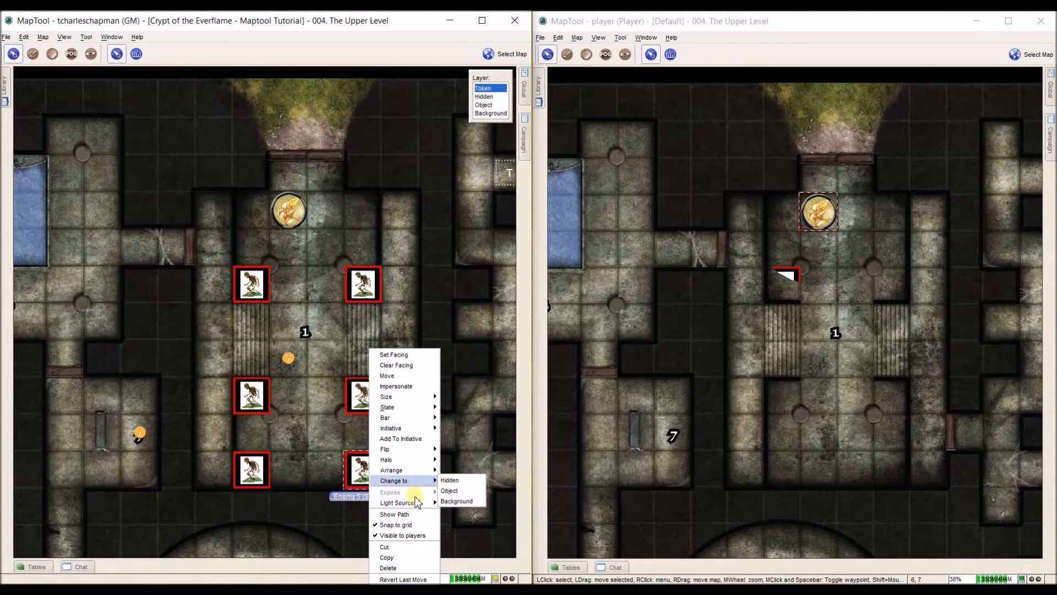
pyautogui.moveTo(418, 502)
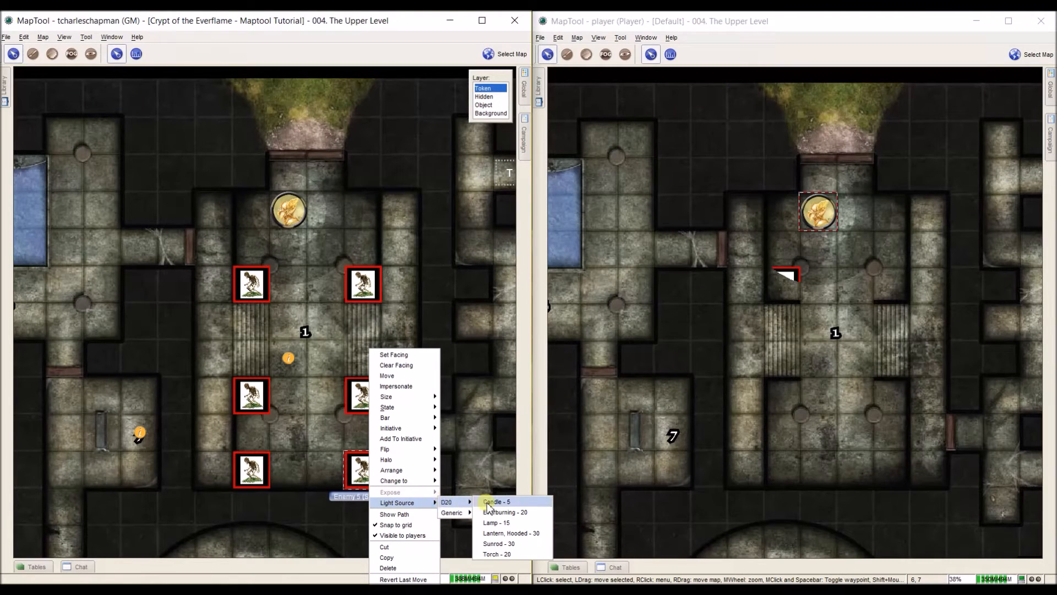
pyautogui.click(487, 503)
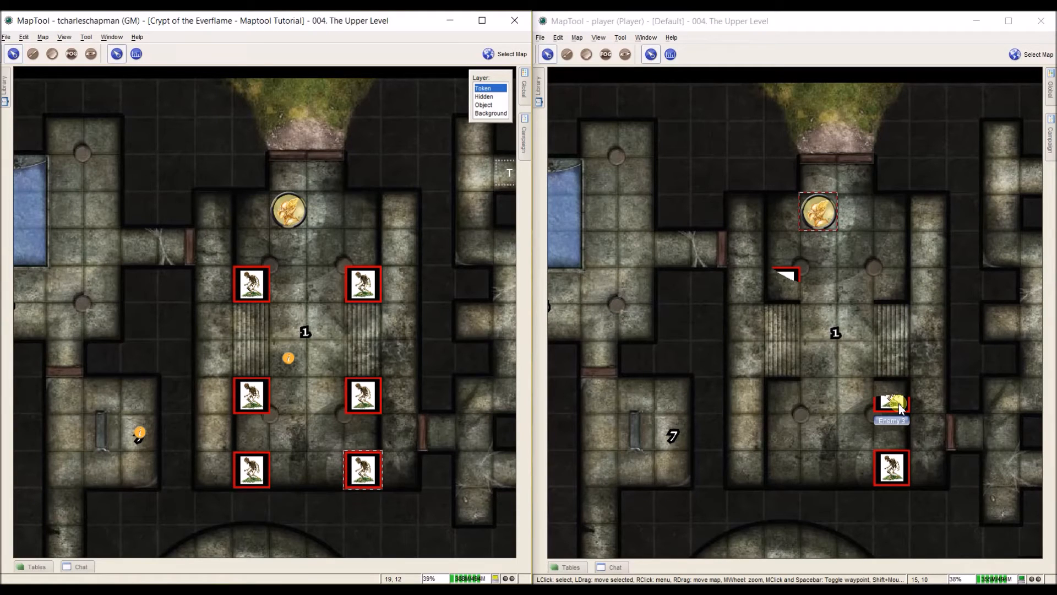
pyautogui.rightClick(899, 468)
pyautogui.moveTo(929, 513)
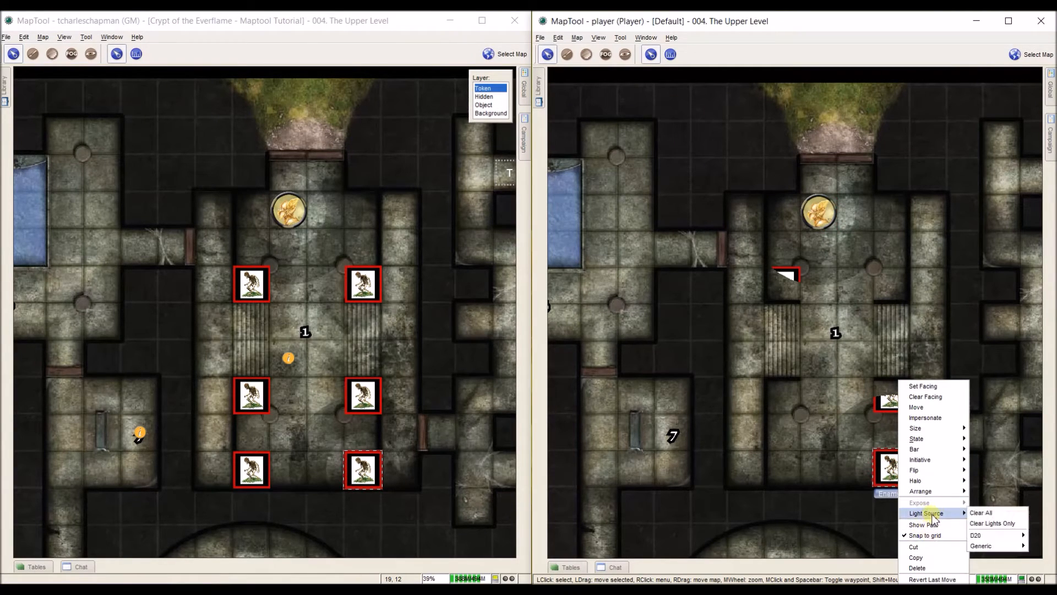
pyautogui.click(992, 524)
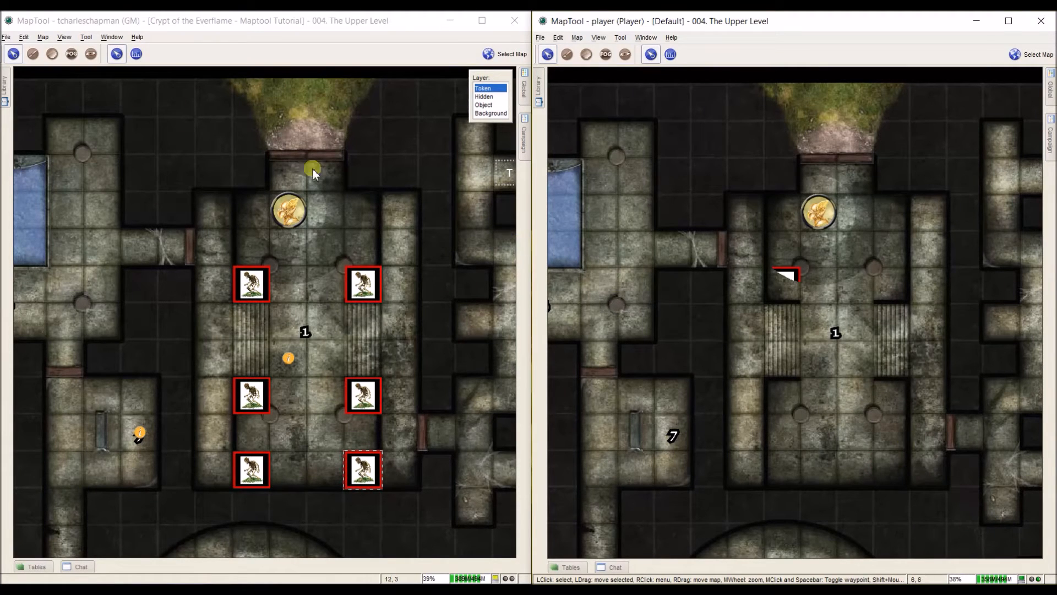
# Place the torch3_gt image from the library on the Object layer in room 1's east aisle beside the stairs, rotated so its flame points west.
pyautogui.click(5, 88)
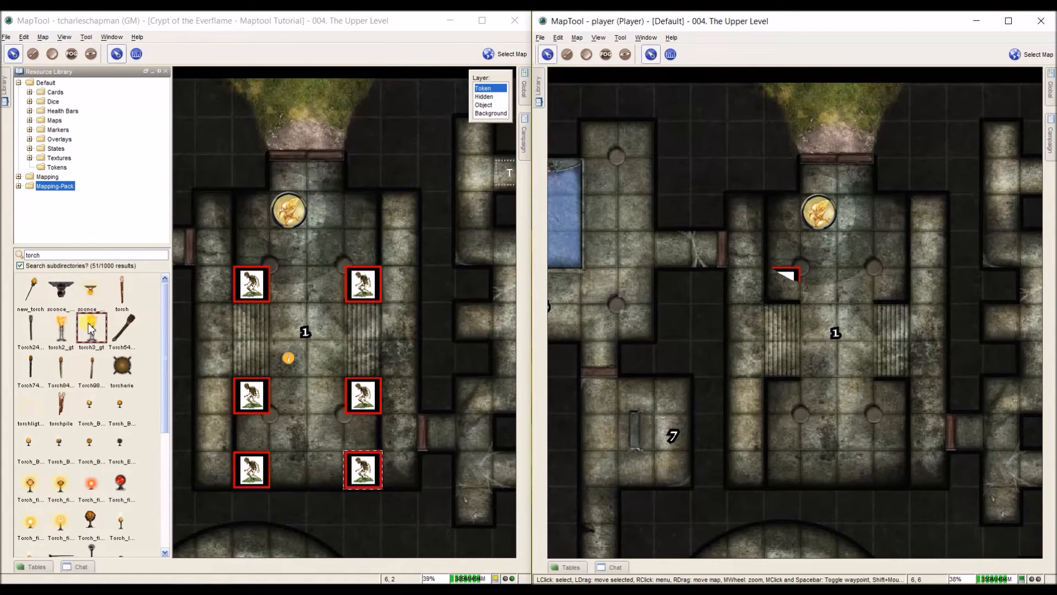
pyautogui.click(483, 104)
pyautogui.moveTo(91, 328); pyautogui.dragTo(397, 337)
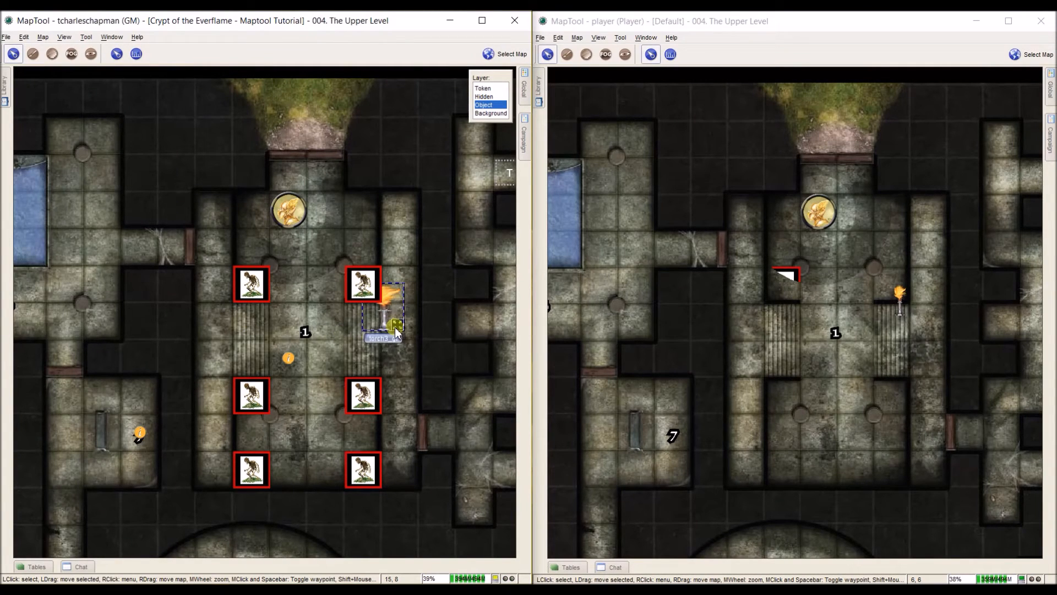
pyautogui.moveTo(372, 320); pyautogui.dragTo(394, 331)
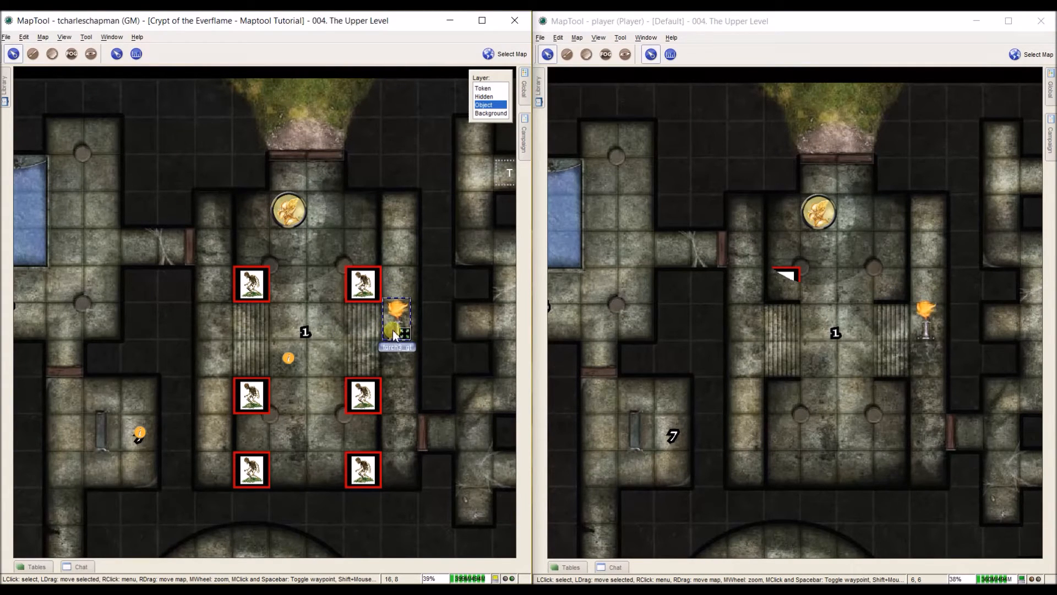
pyautogui.scroll(1, 394, 331)
pyautogui.scroll(2, 394, 332)
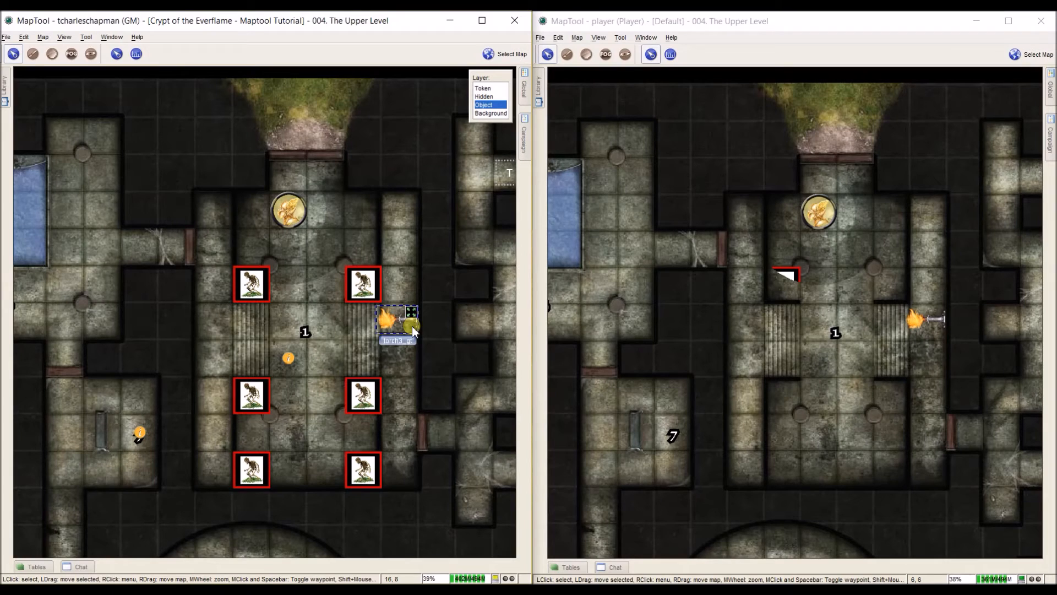
# Give the torch object in room 1's east aisle a D20 Sunrod - 30 light source.
pyautogui.rightClick(412, 325)
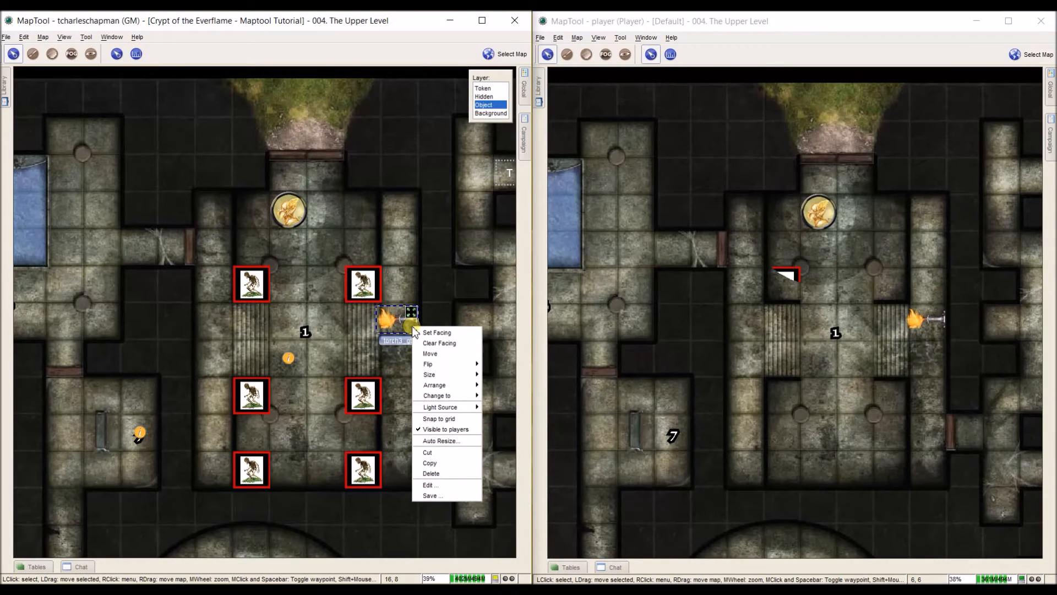
pyautogui.moveTo(441, 407)
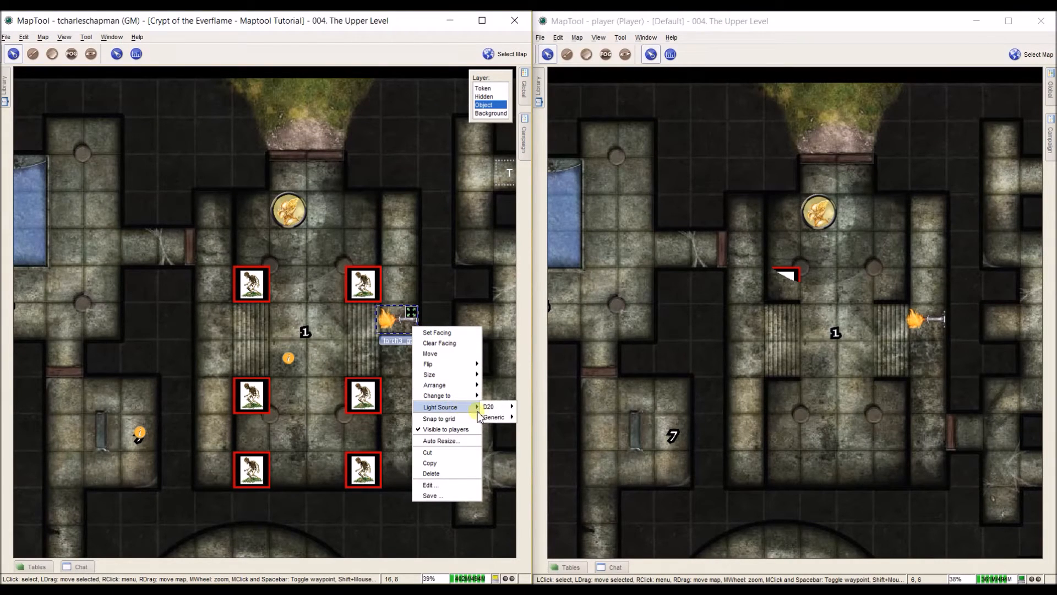
pyautogui.moveTo(495, 407)
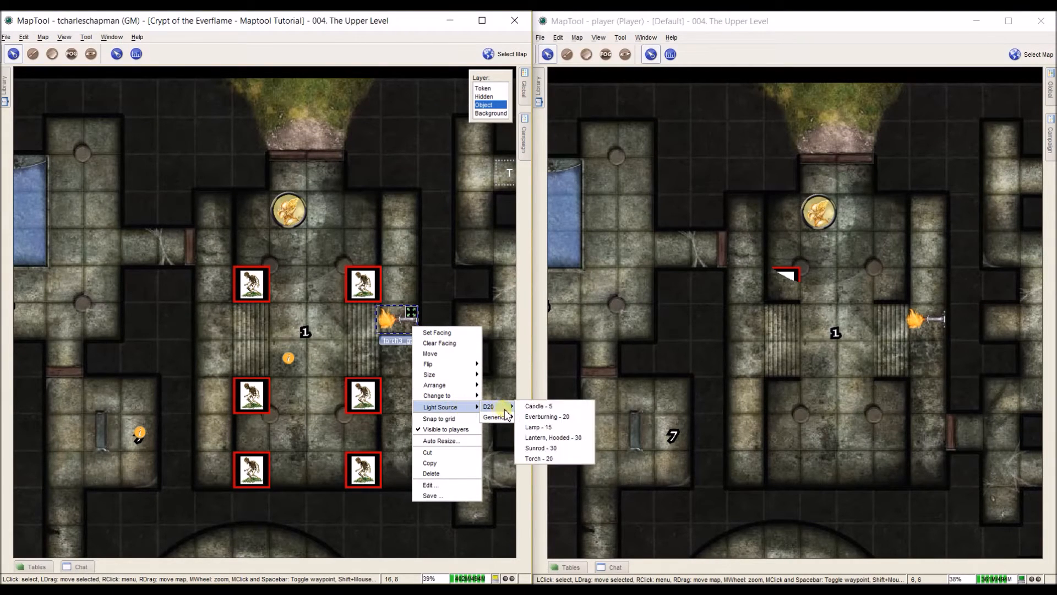
pyautogui.click(548, 450)
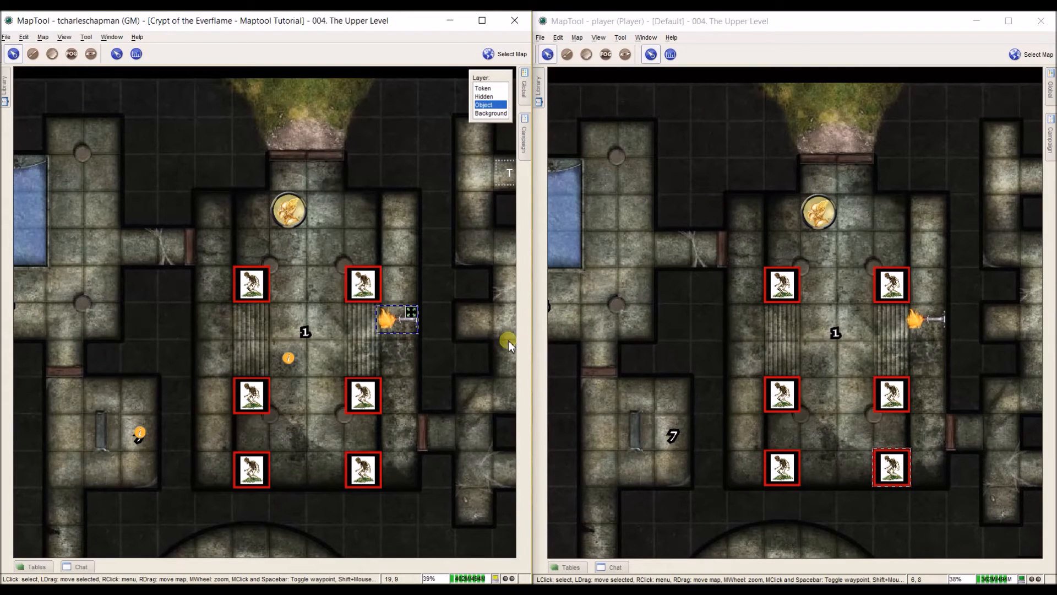
# Move the torch in room 1's east aisle to the Hidden layer, and check its D20 light source there.
pyautogui.rightClick(408, 328)
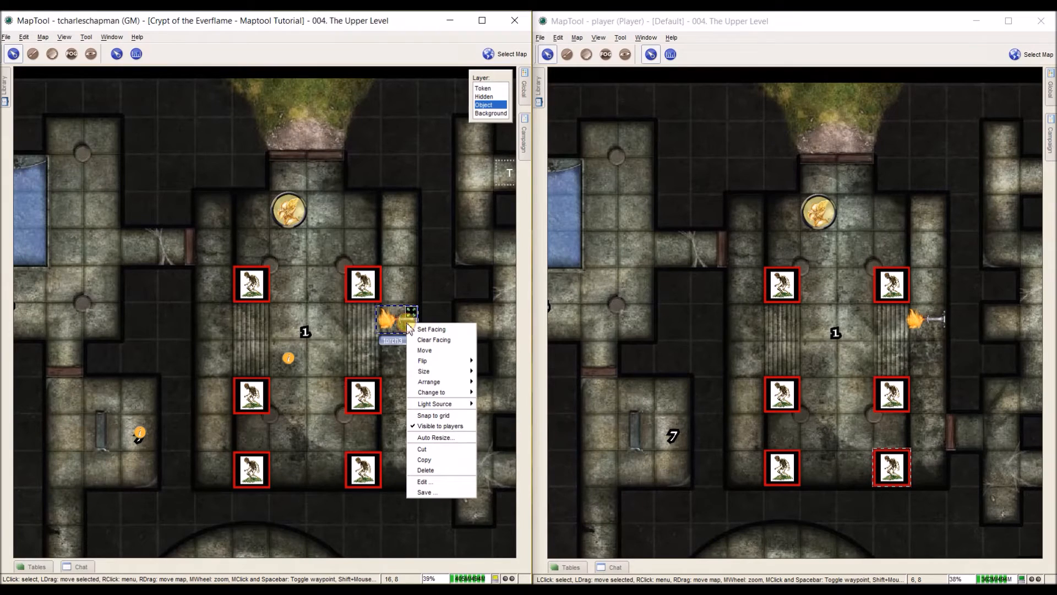
pyautogui.moveTo(461, 394)
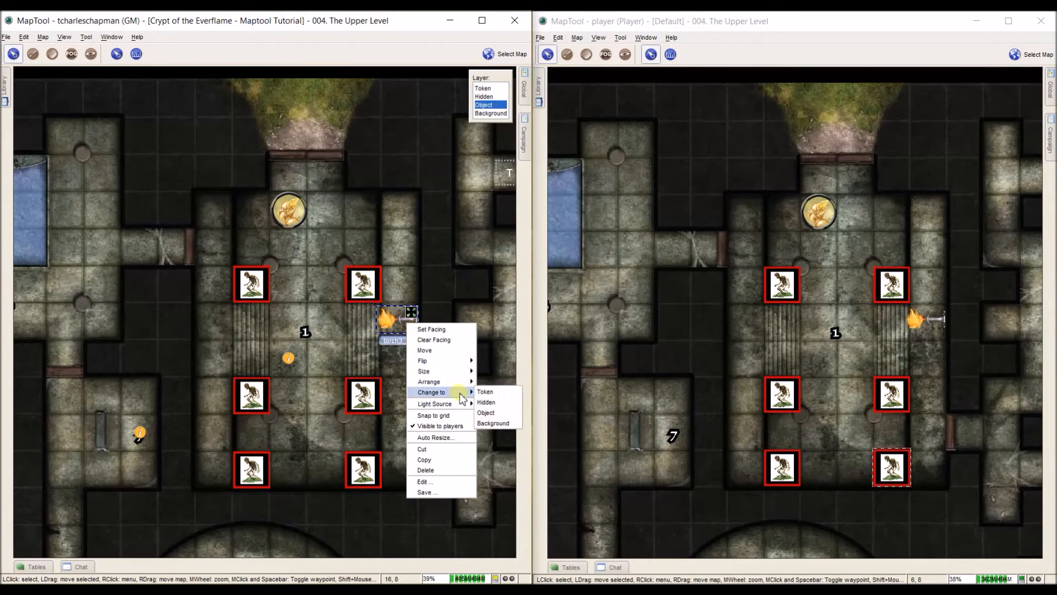
pyautogui.click(487, 401)
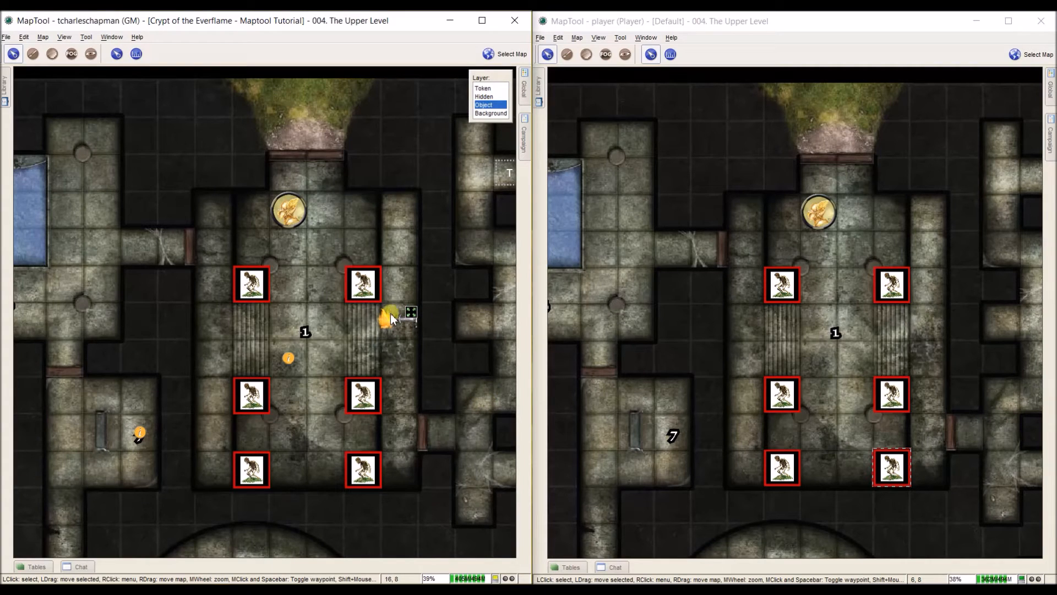
pyautogui.click(483, 97)
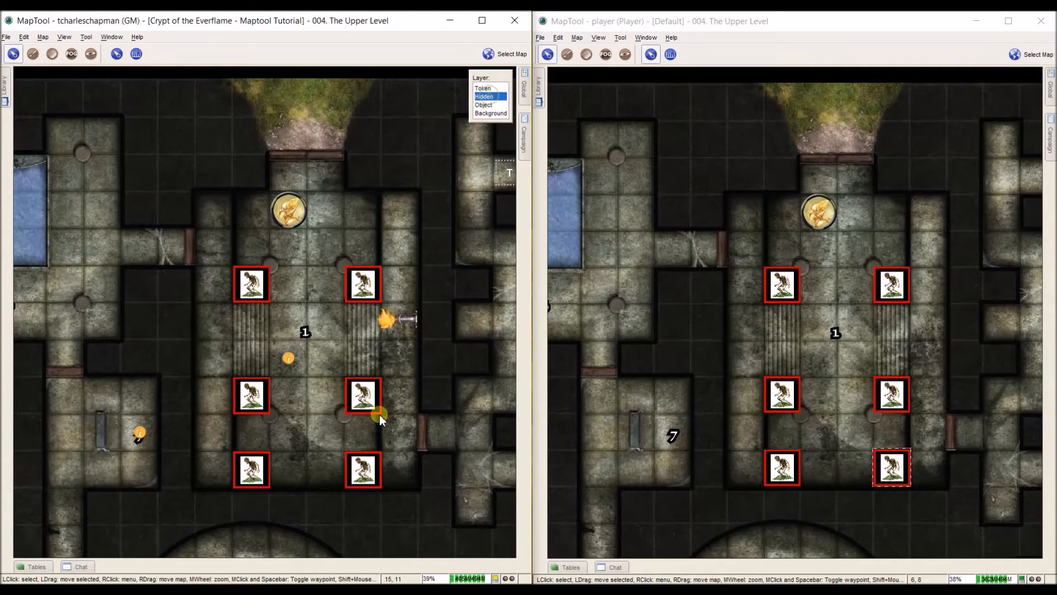
pyautogui.rightClick(395, 330)
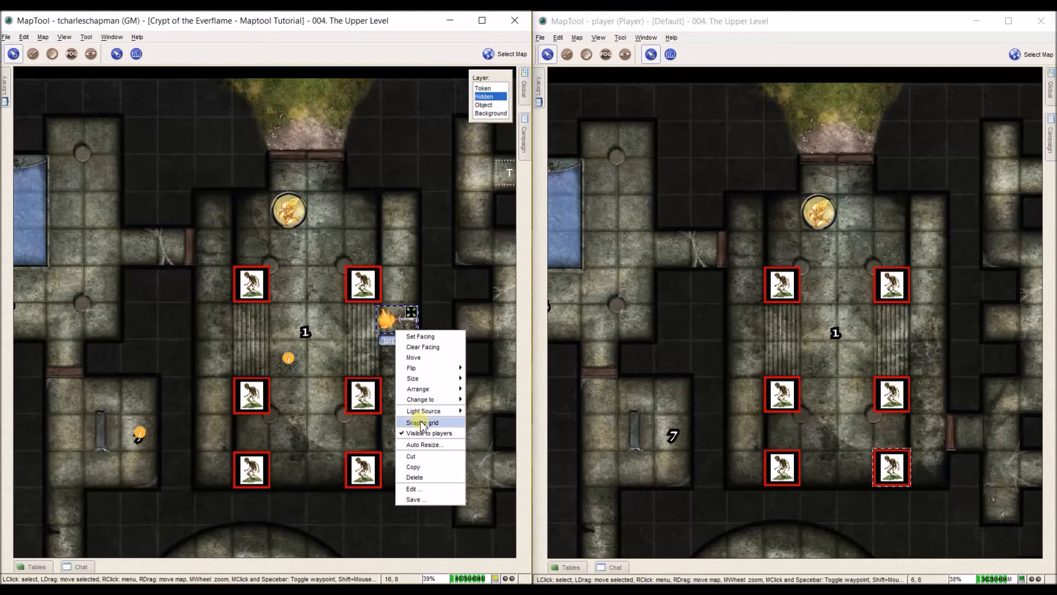
pyautogui.moveTo(432, 411)
pyautogui.moveTo(508, 434)
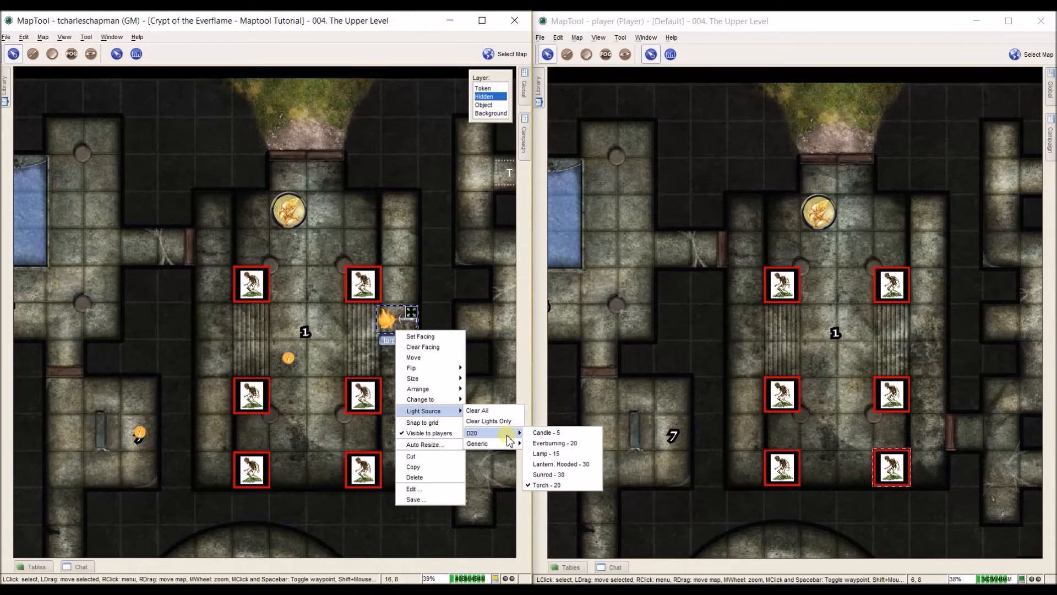
pyautogui.click(534, 355)
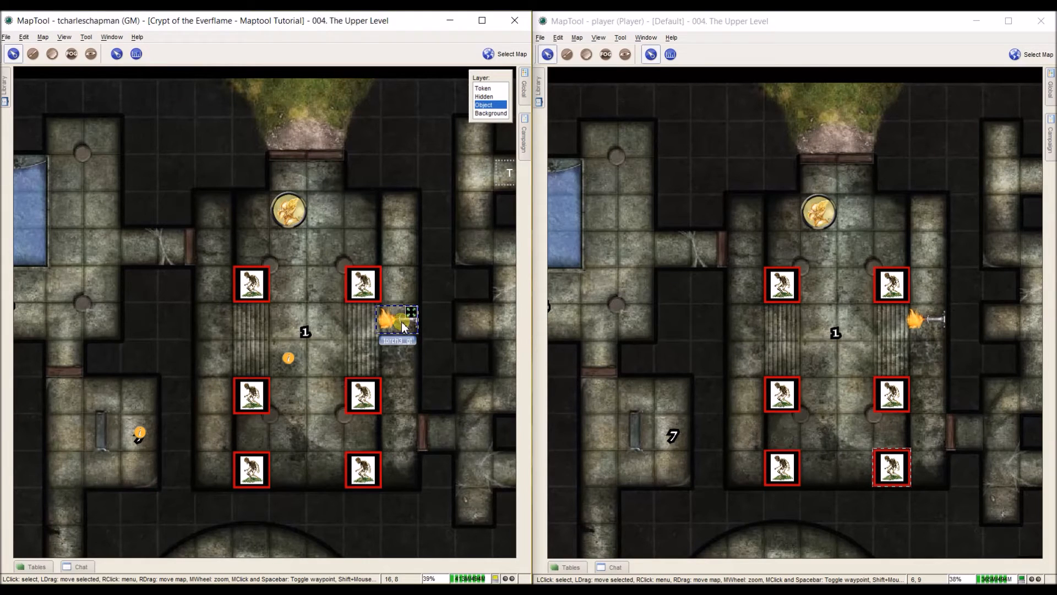
# Toggle the Object-layer torch's visibility to players off and back on, and delete the torch from room 1.
pyautogui.rightClick(402, 328)
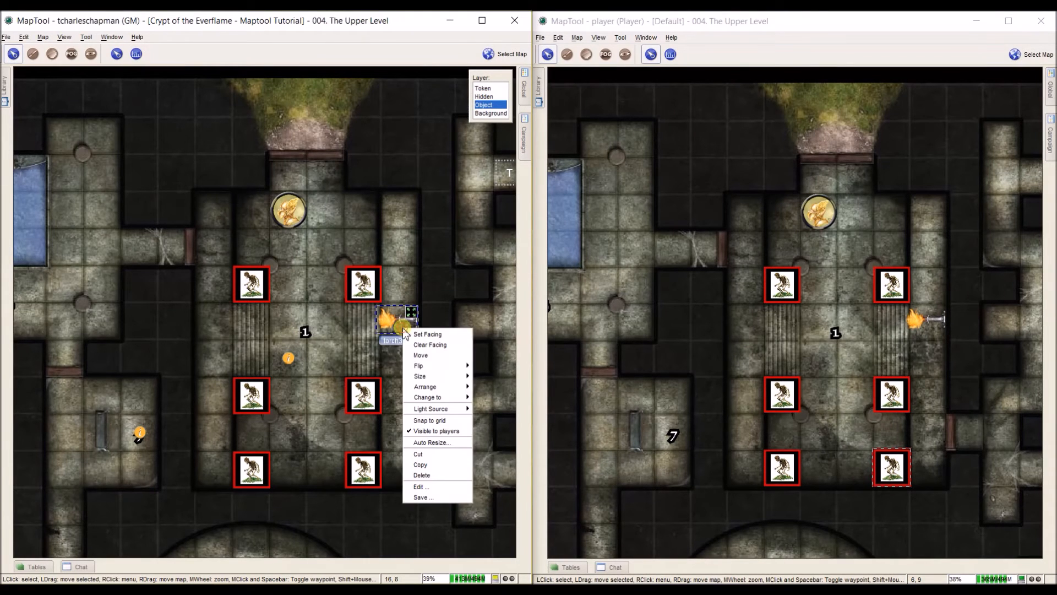
pyautogui.click(436, 430)
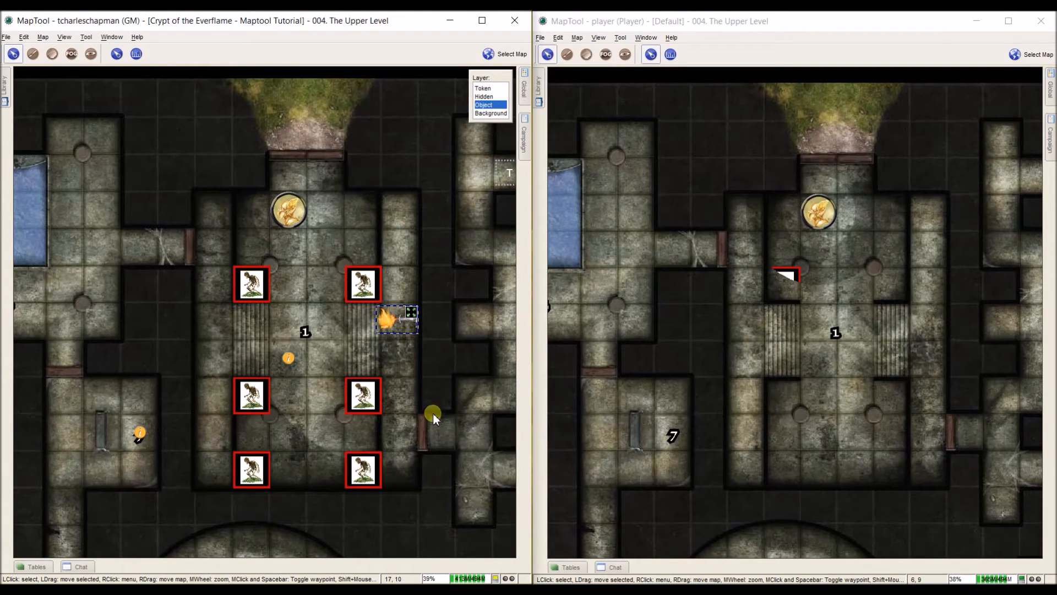
pyautogui.rightClick(398, 321)
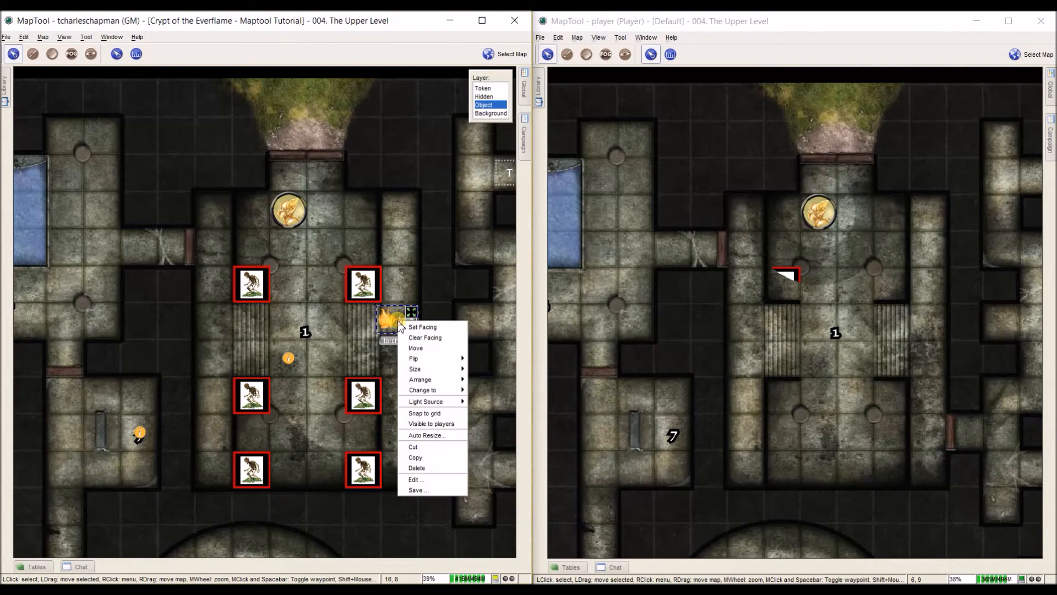
pyautogui.click(427, 422)
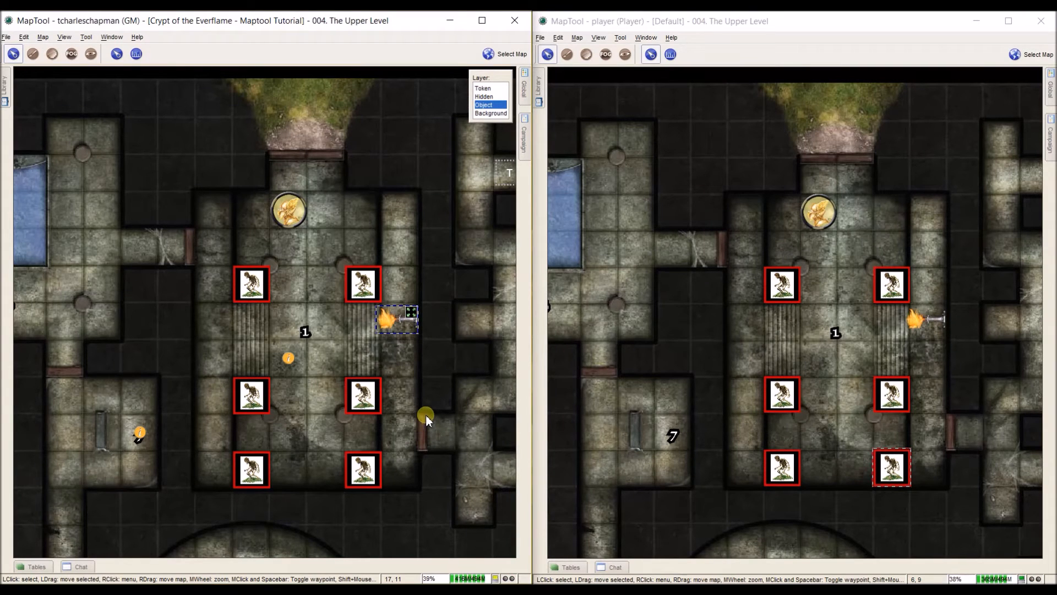
pyautogui.press('Delete')
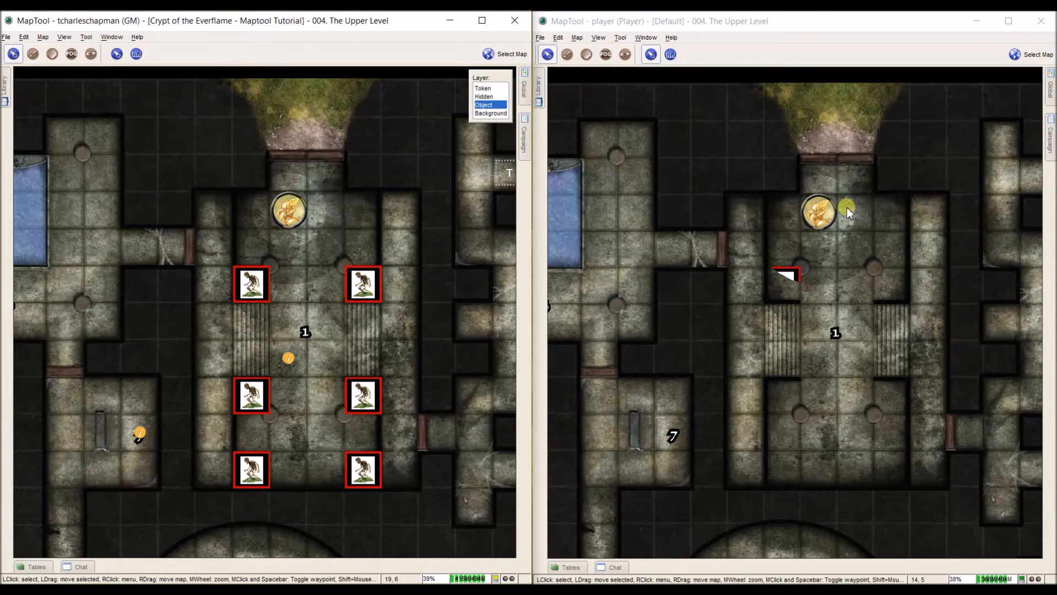
# Set the Hero's sight type to Lowlight in the player window.
pyautogui.moveTo(838, 203)
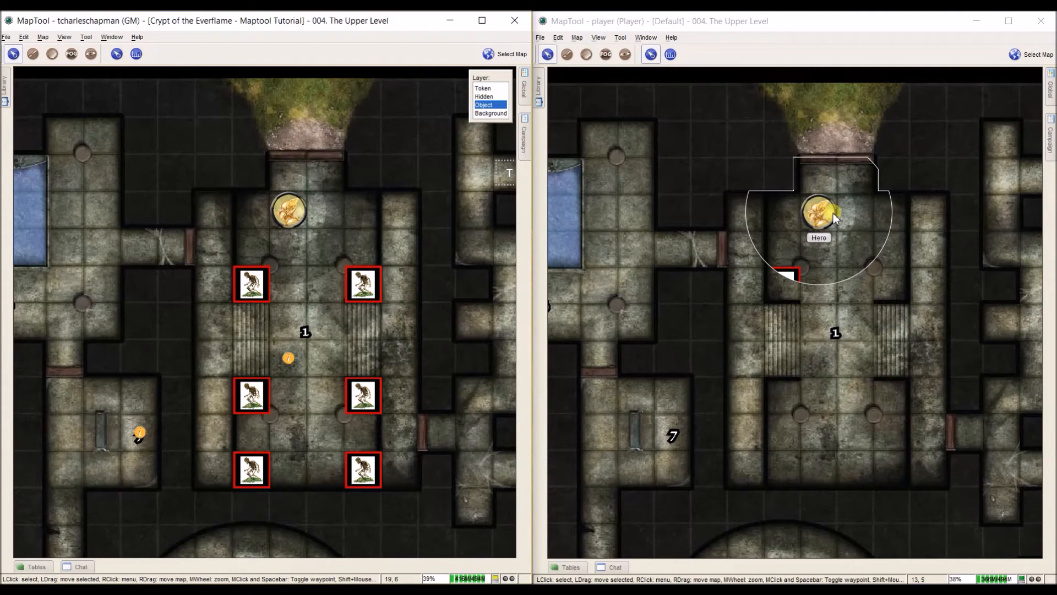
pyautogui.doubleClick(833, 215)
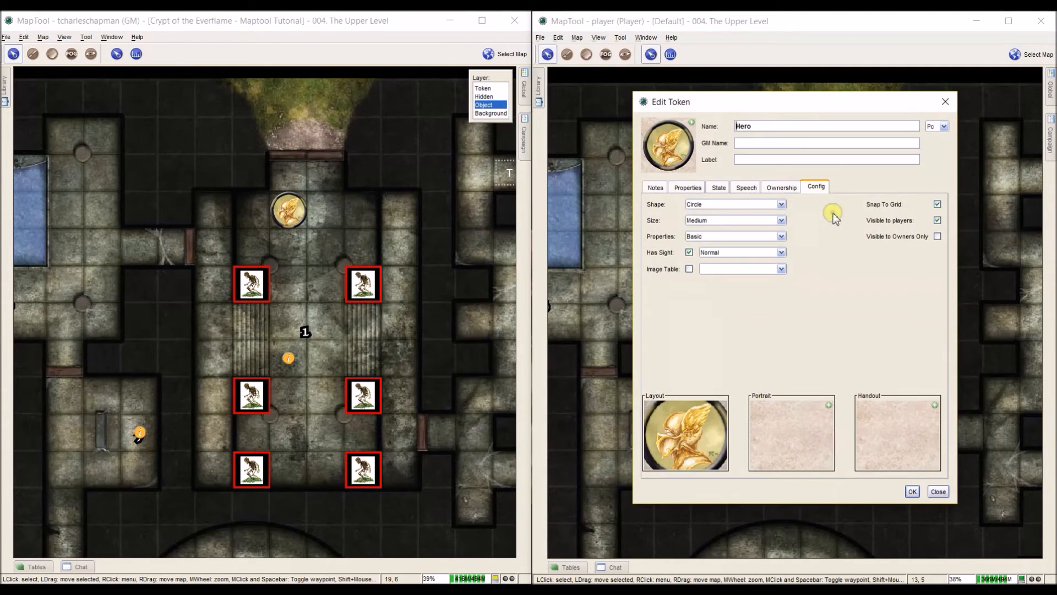
pyautogui.click(773, 253)
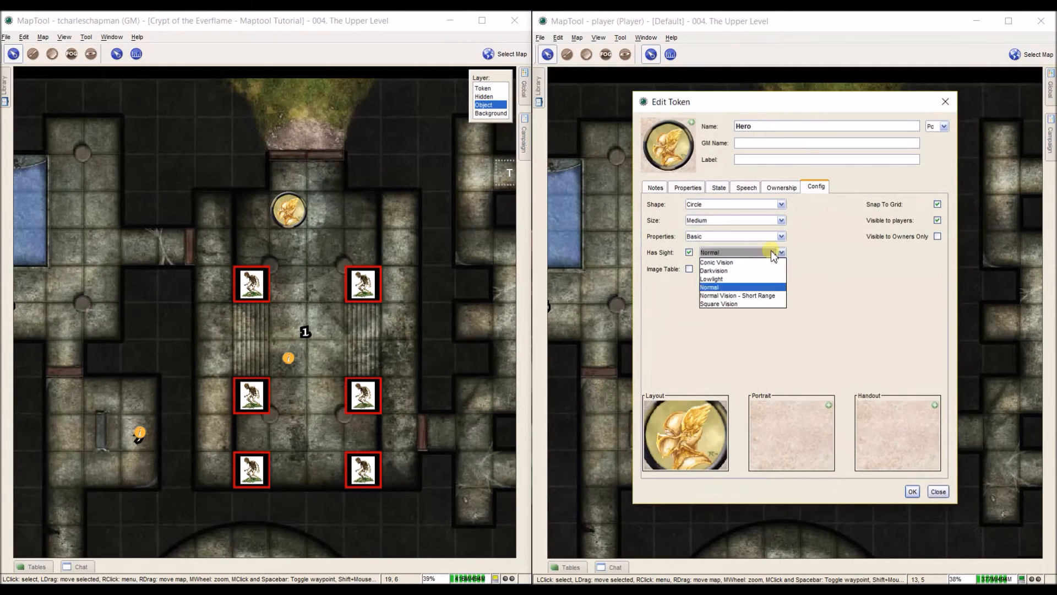
pyautogui.click(769, 280)
pyautogui.click(913, 492)
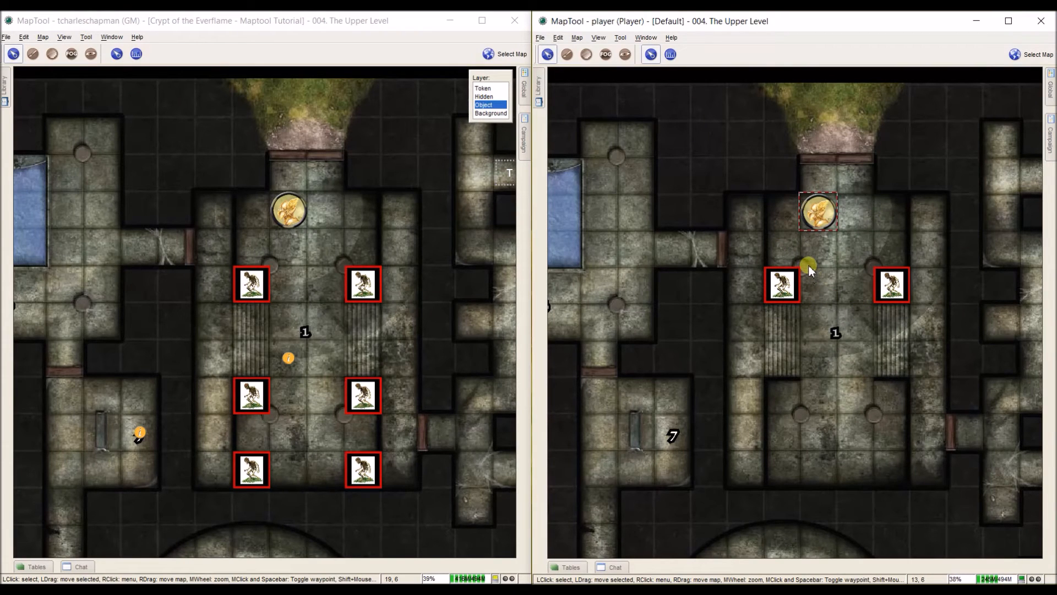
# Set the Hero's sight type to Darkvision in the player window.
pyautogui.moveTo(834, 214)
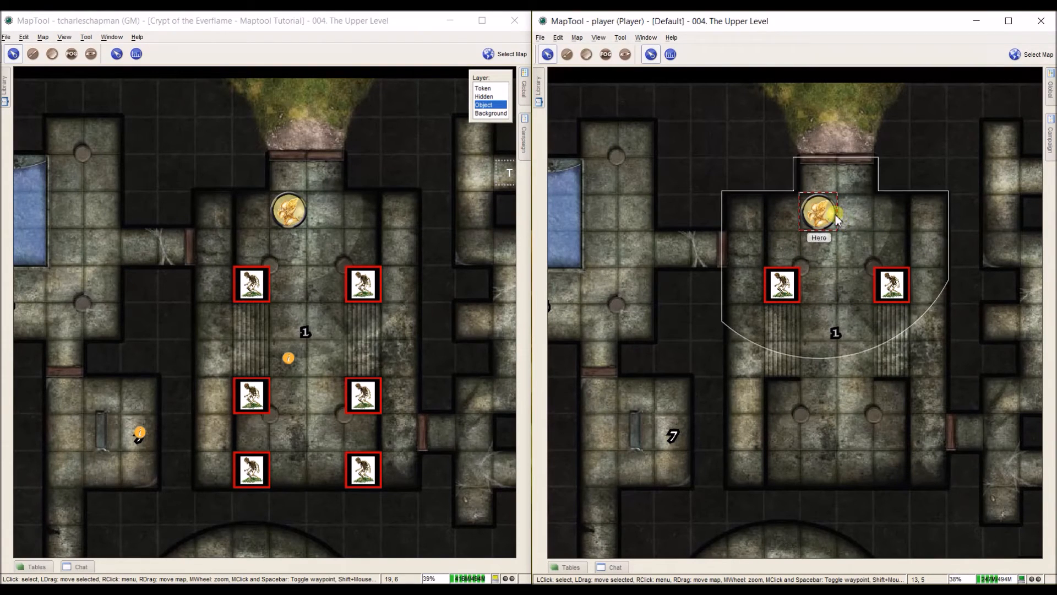
pyautogui.doubleClick(834, 215)
pyautogui.click(715, 252)
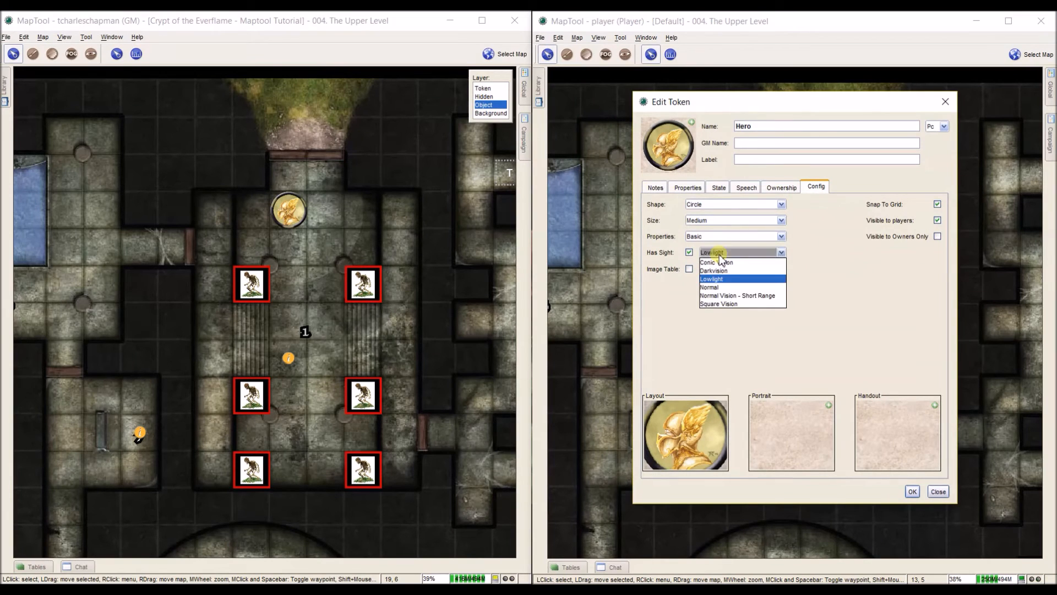
pyautogui.click(723, 270)
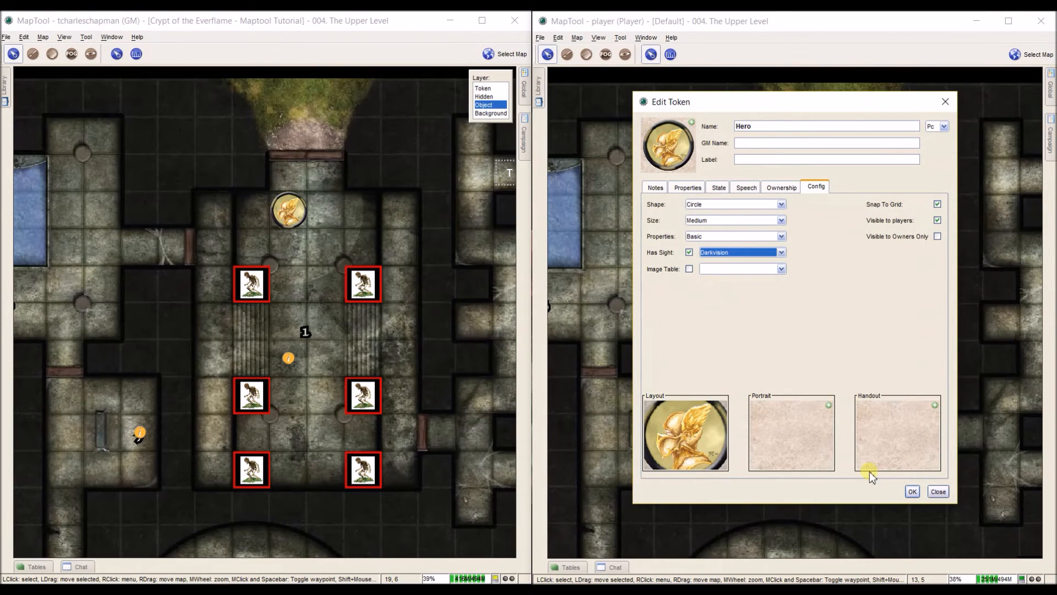
pyautogui.click(910, 491)
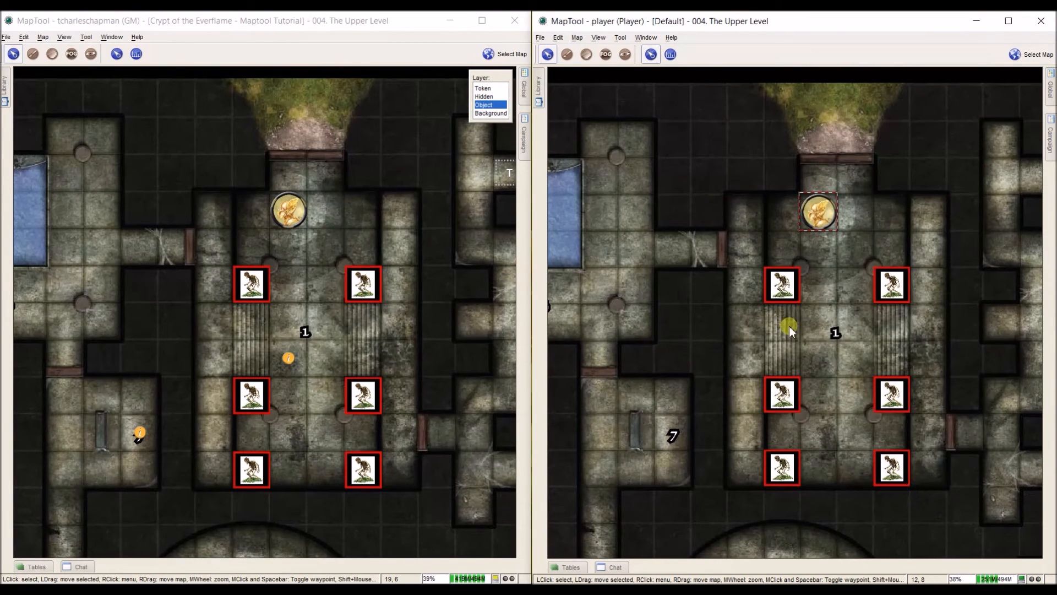
# Clear all light sources from the Hero in the player window, and set its sight type to Normal.
pyautogui.moveTo(819, 213)
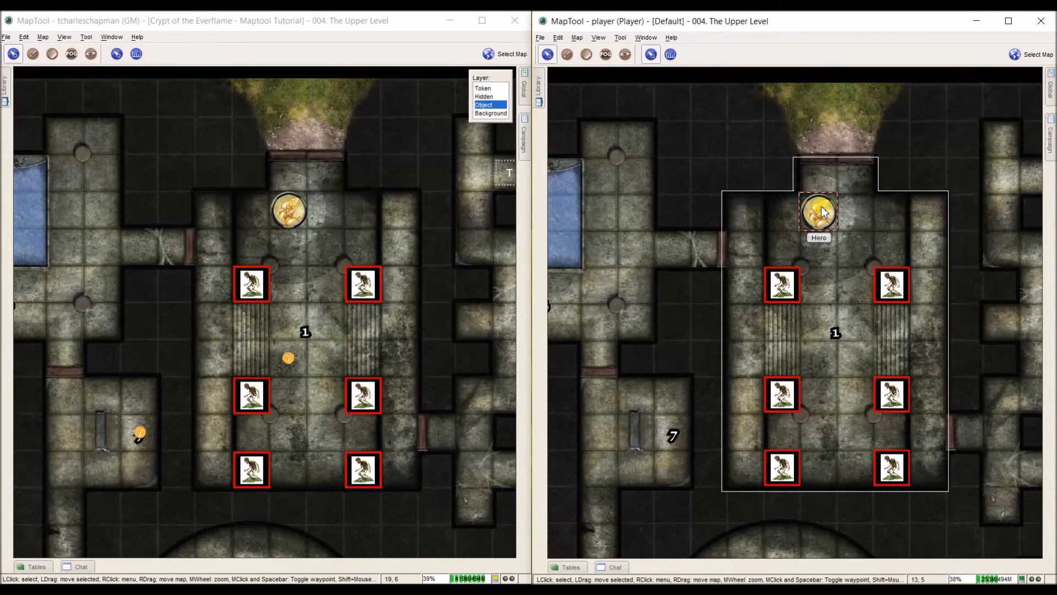
pyautogui.rightClick(821, 207)
pyautogui.moveTo(862, 340)
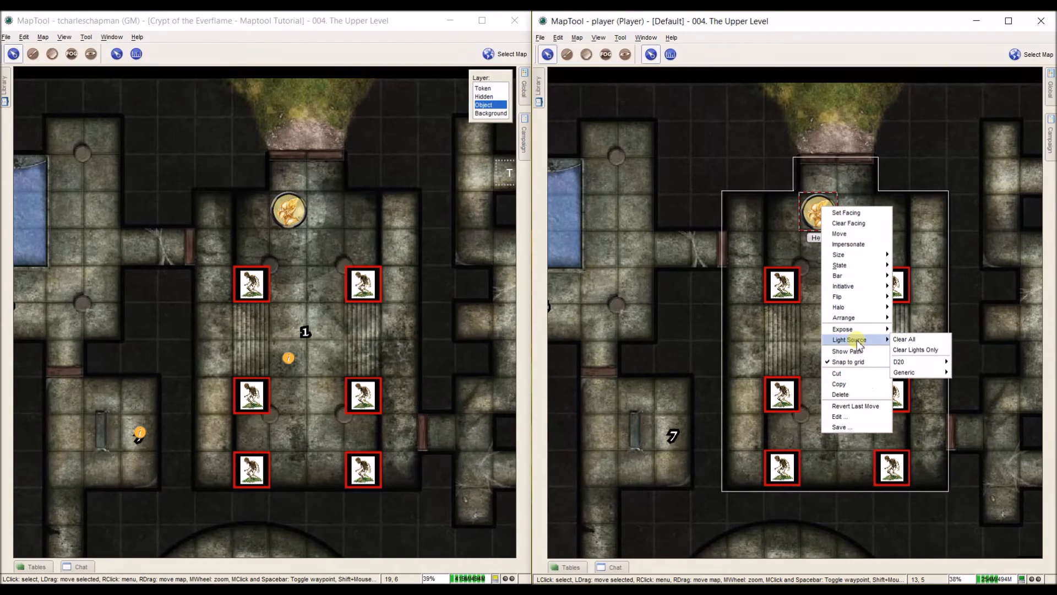
pyautogui.click(896, 339)
pyautogui.rightClick(826, 221)
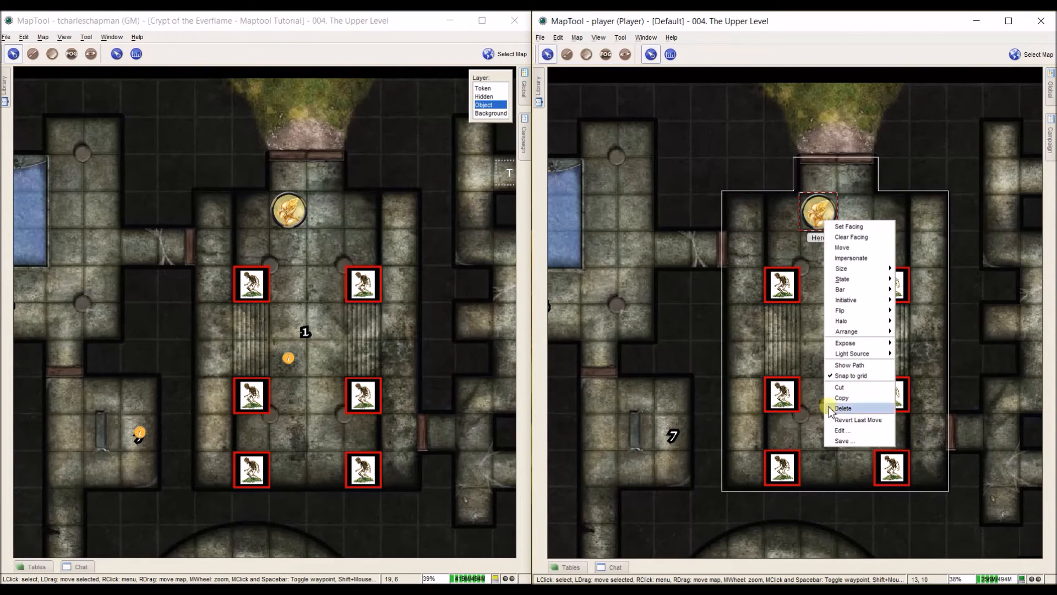
pyautogui.click(841, 430)
pyautogui.click(728, 253)
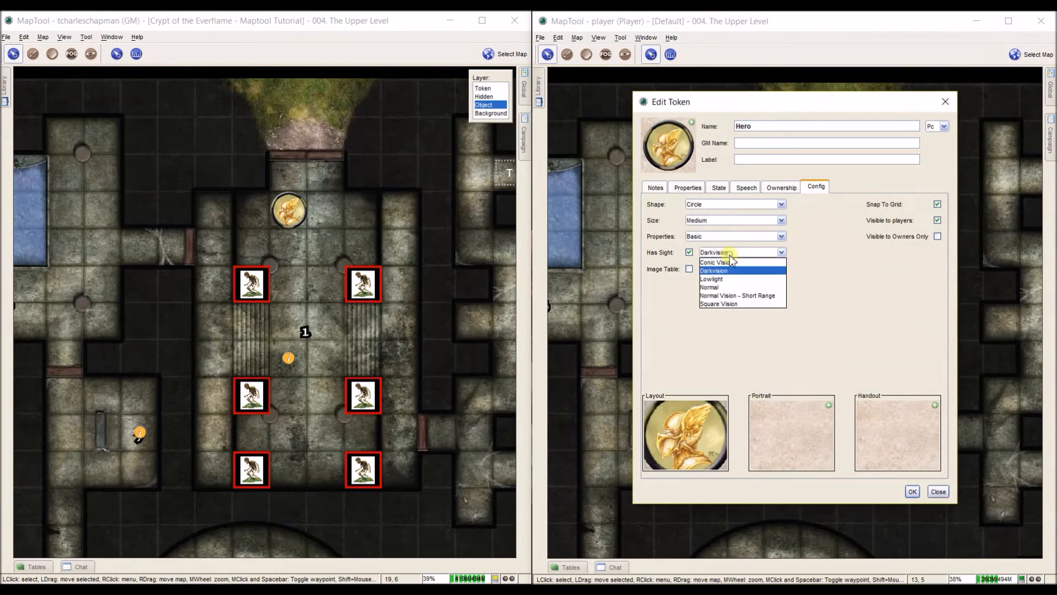
pyautogui.click(726, 287)
pyautogui.click(911, 491)
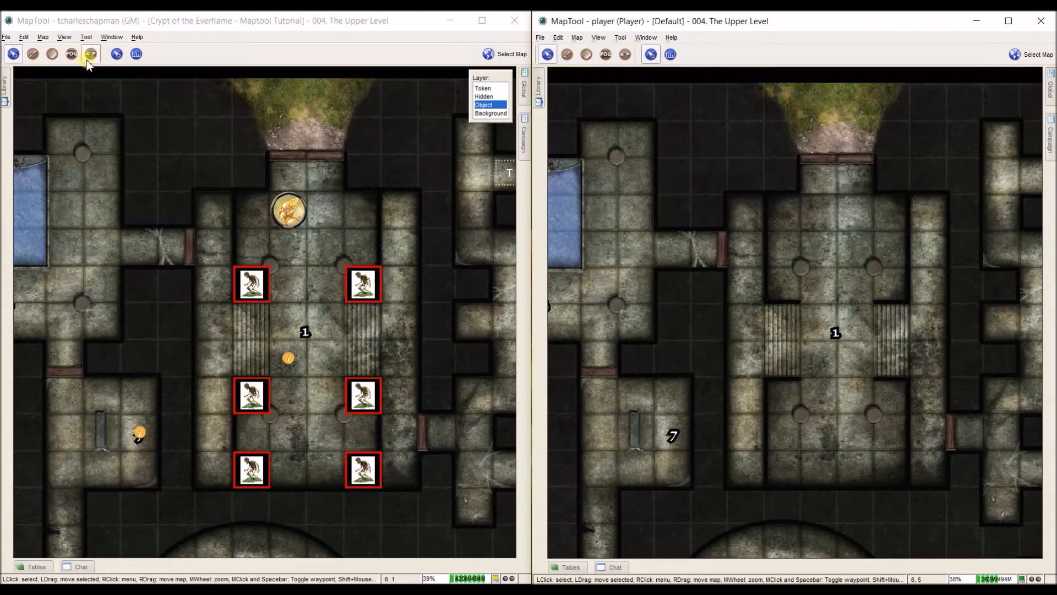
# Turn the map's vision off and enable Fog-of-War from the GM window, and check the map's vision setting.
pyautogui.click(42, 37)
pyautogui.moveTo(68, 115)
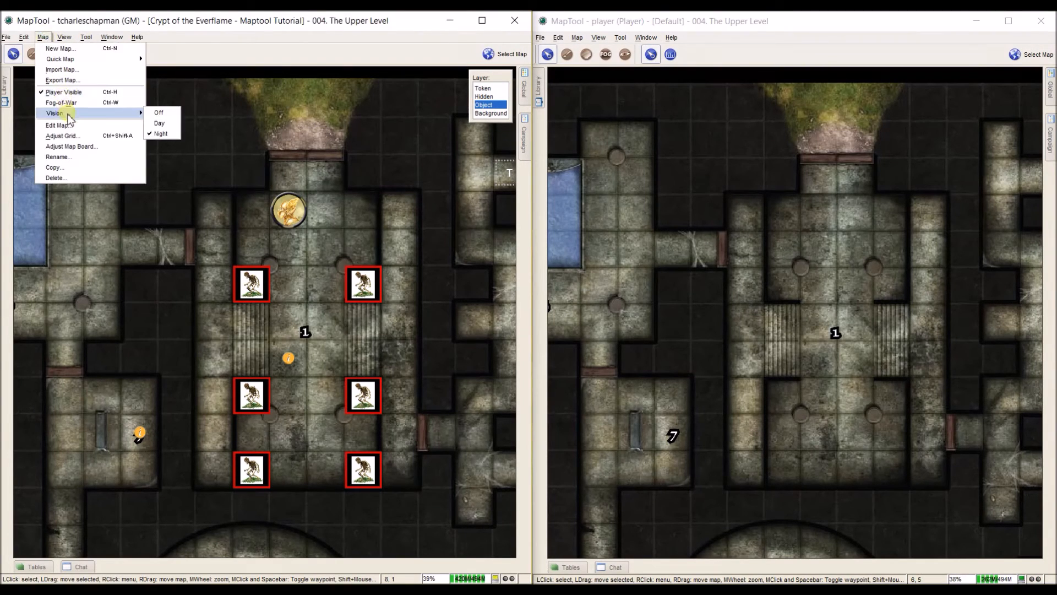
pyautogui.click(158, 112)
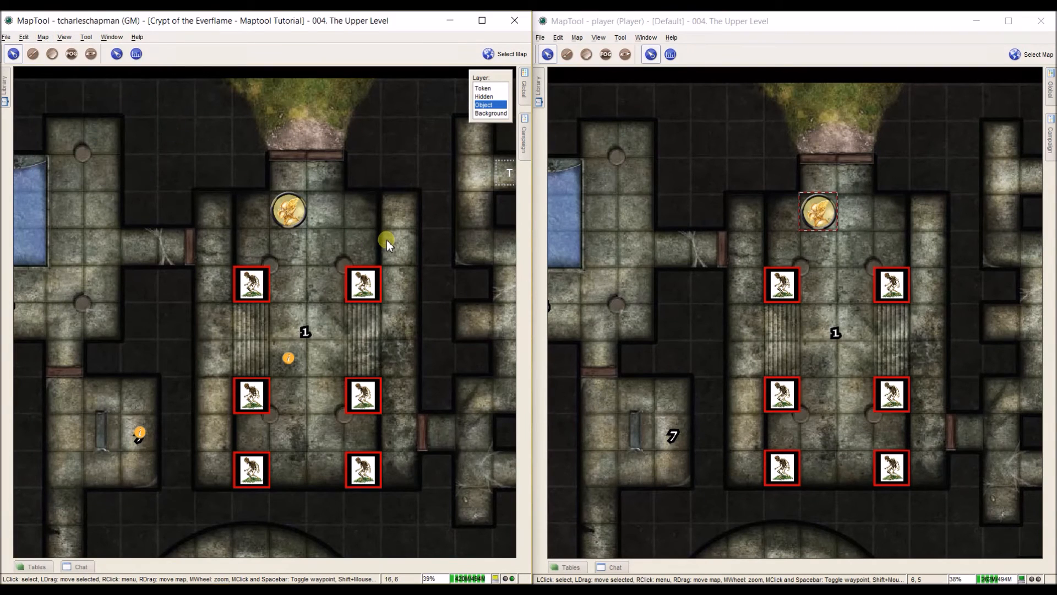
pyautogui.hotkey('ctrl', 'f')
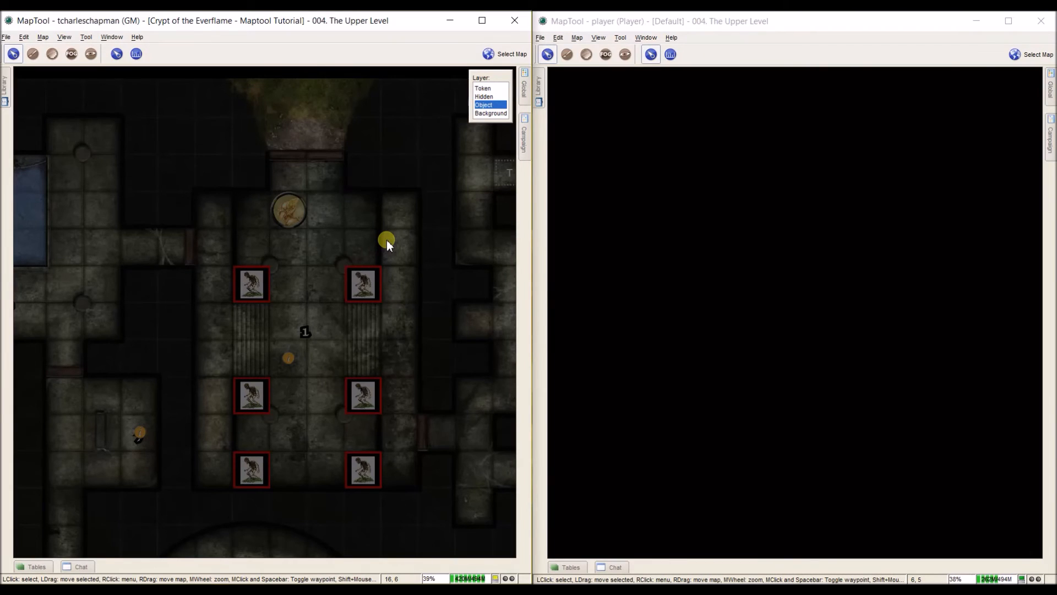
pyautogui.click(24, 37)
pyautogui.moveTo(42, 37)
pyautogui.moveTo(67, 117)
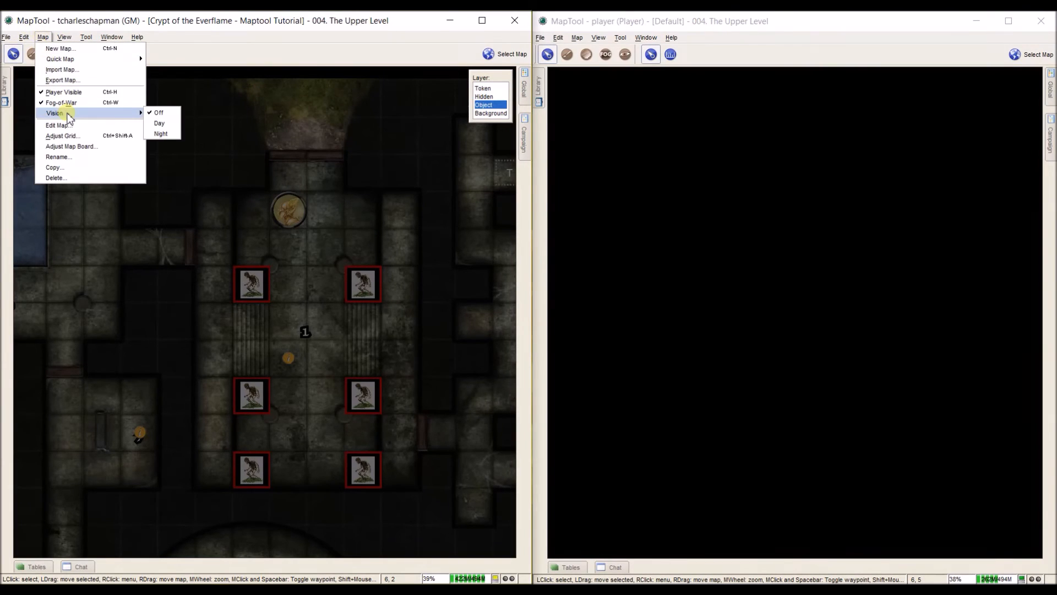
pyautogui.click(305, 138)
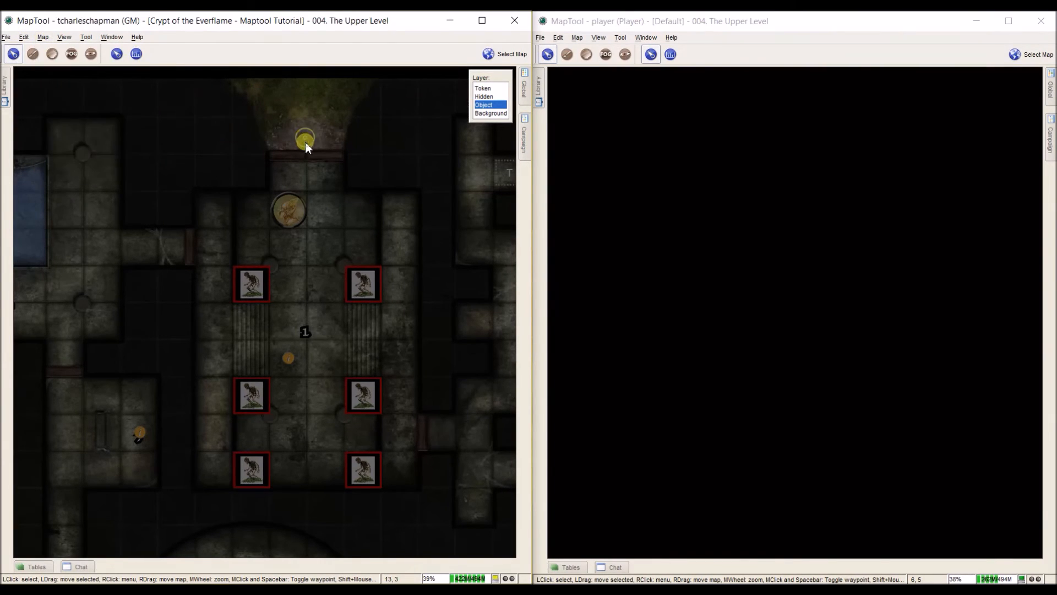
# Expose the Hero's visible area in room 1, and move the Hero beside room 6's pool to expose the area visible there.
pyautogui.click(118, 54)
pyautogui.click(297, 203)
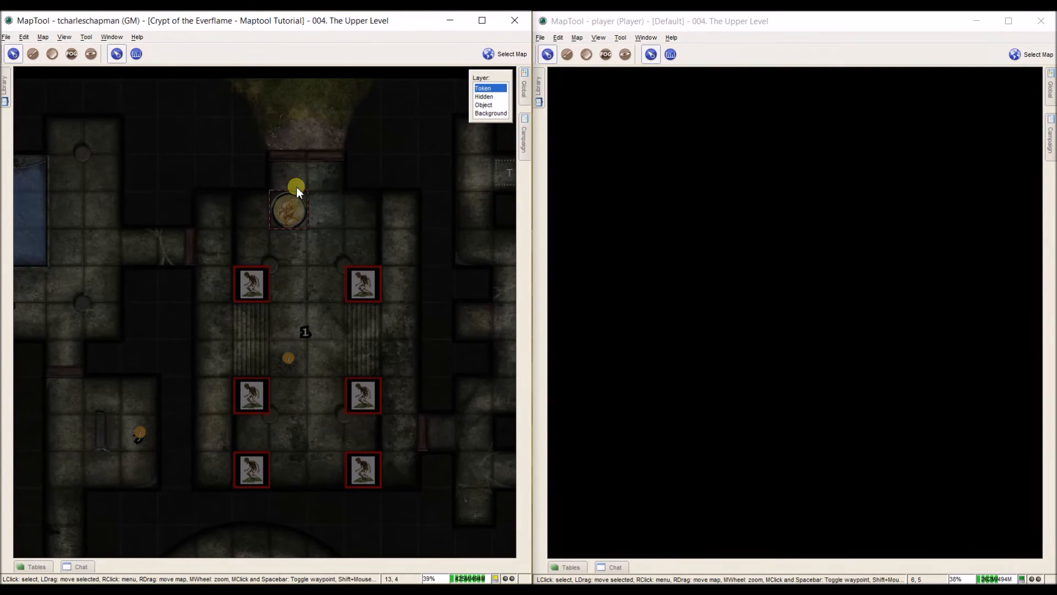
pyautogui.moveTo(271, 198); pyautogui.dragTo(223, 266)
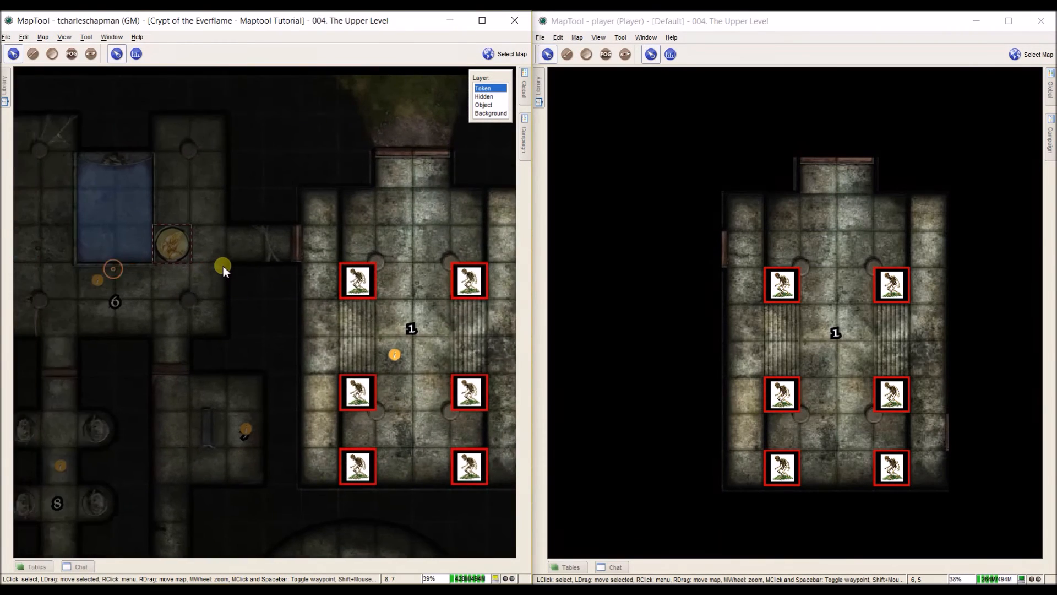
pyautogui.scroll(-4, 223, 266)
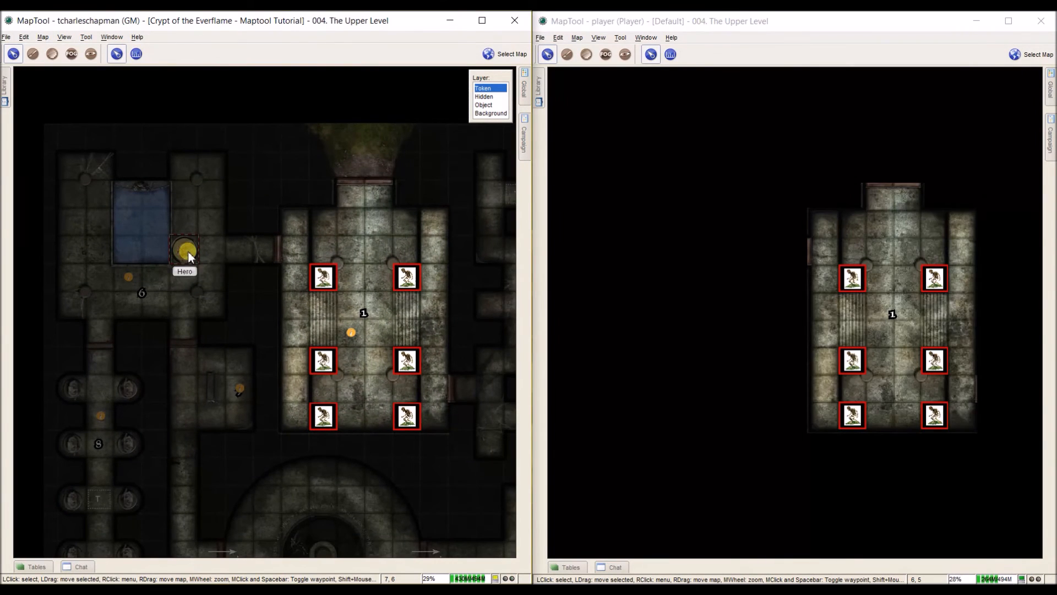
pyautogui.hotkey('ctrl', 'i')
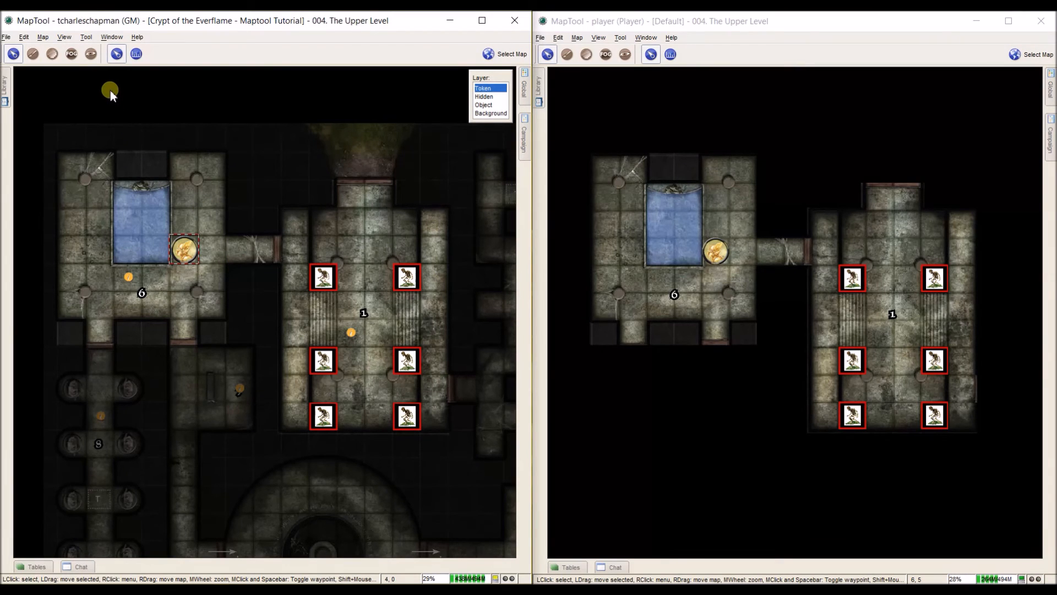
# Set the map's vision to Day from the GM window, and move the Hero from room 6 to the north end of room 1.
pyautogui.click(42, 37)
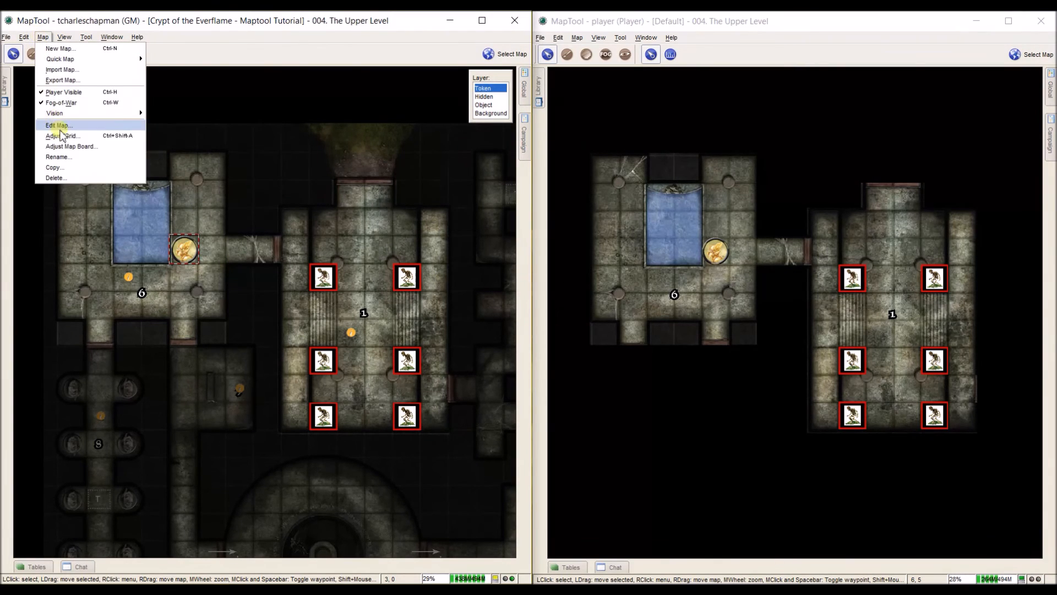
pyautogui.moveTo(62, 113)
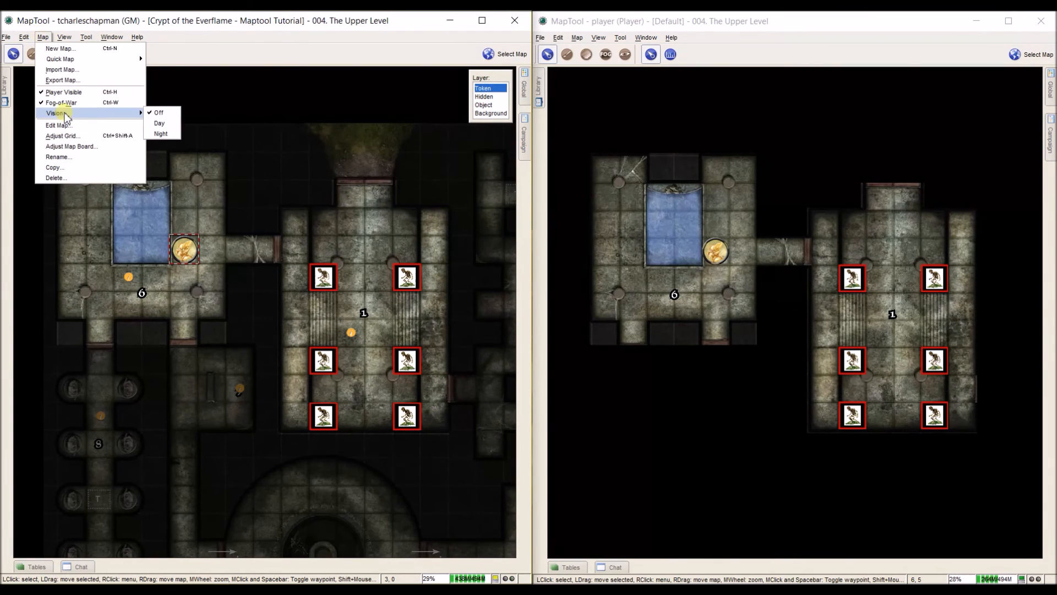
pyautogui.click(155, 123)
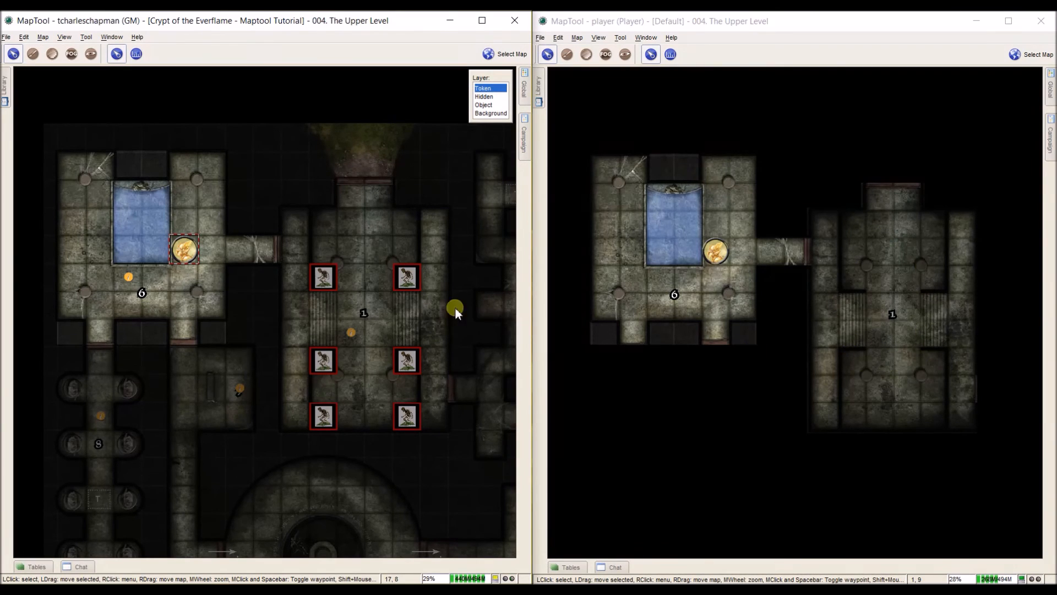
pyautogui.moveTo(469, 387); pyautogui.dragTo(455, 381)
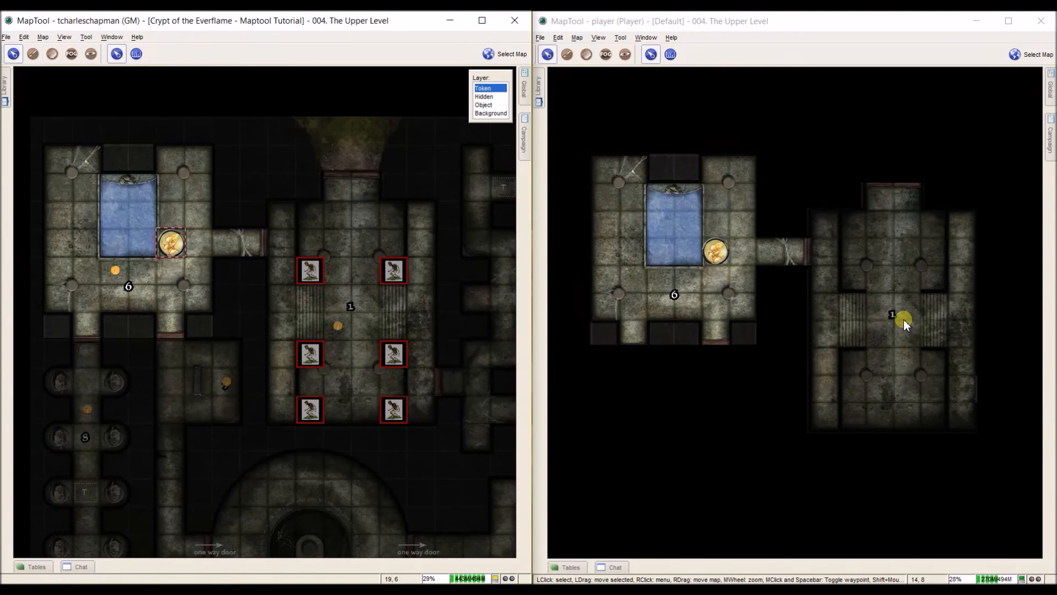
pyautogui.moveTo(171, 243); pyautogui.dragTo(348, 237)
# Hide the exposed areas of rooms 1 and 6 under fog with one rectangle covering both rooms.
pyautogui.click(71, 54)
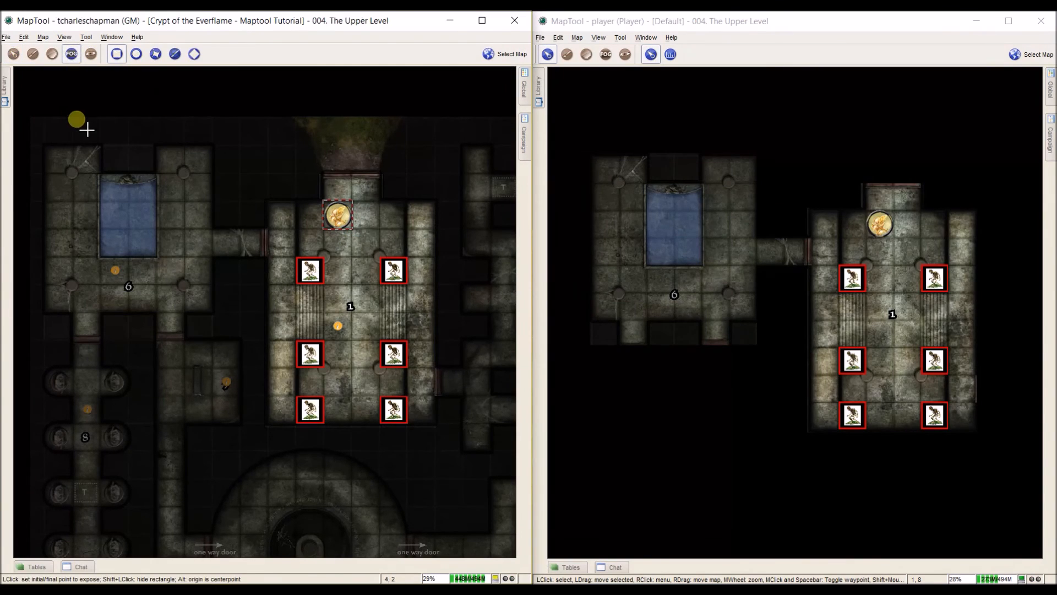
pyautogui.click(22, 110)
pyautogui.keyDown('shift'); pyautogui.click(477, 516); pyautogui.keyUp('shift')
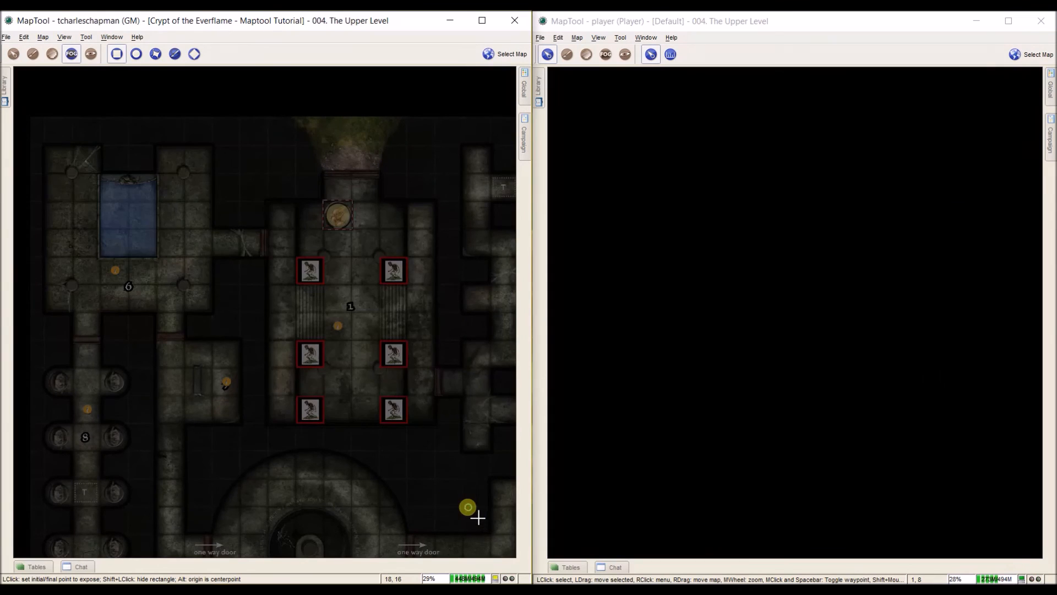
pyautogui.click(14, 53)
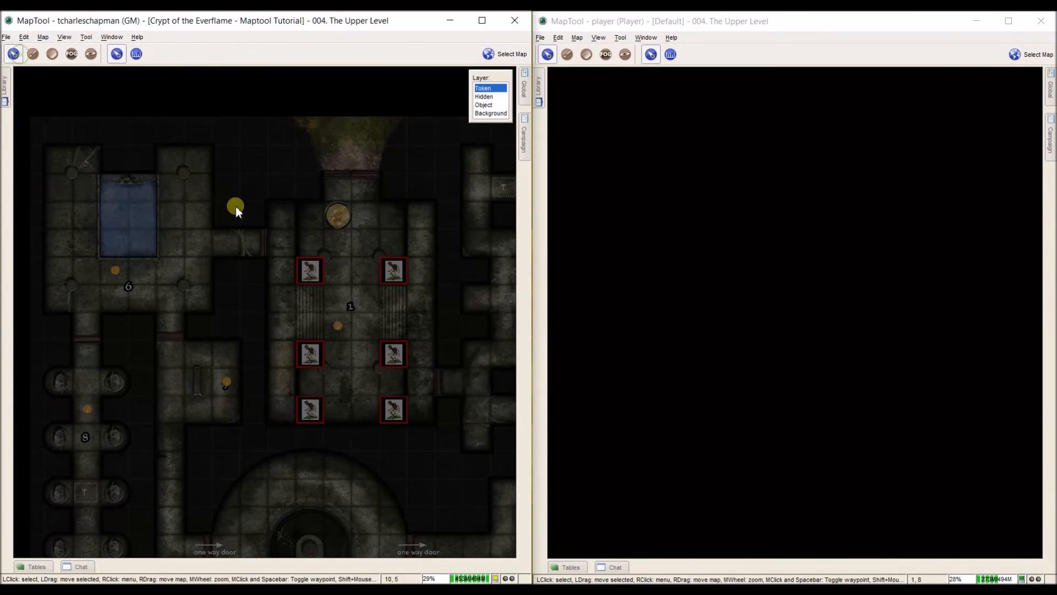
# Give the Hero the D20 light source Candle - 5.
pyautogui.rightClick(330, 215)
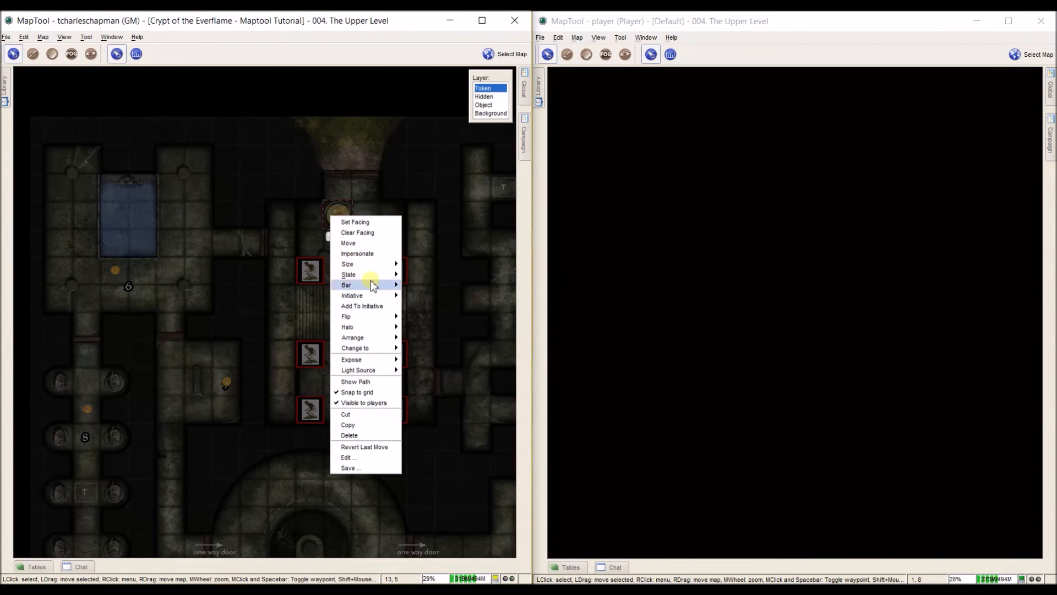
pyautogui.moveTo(385, 370)
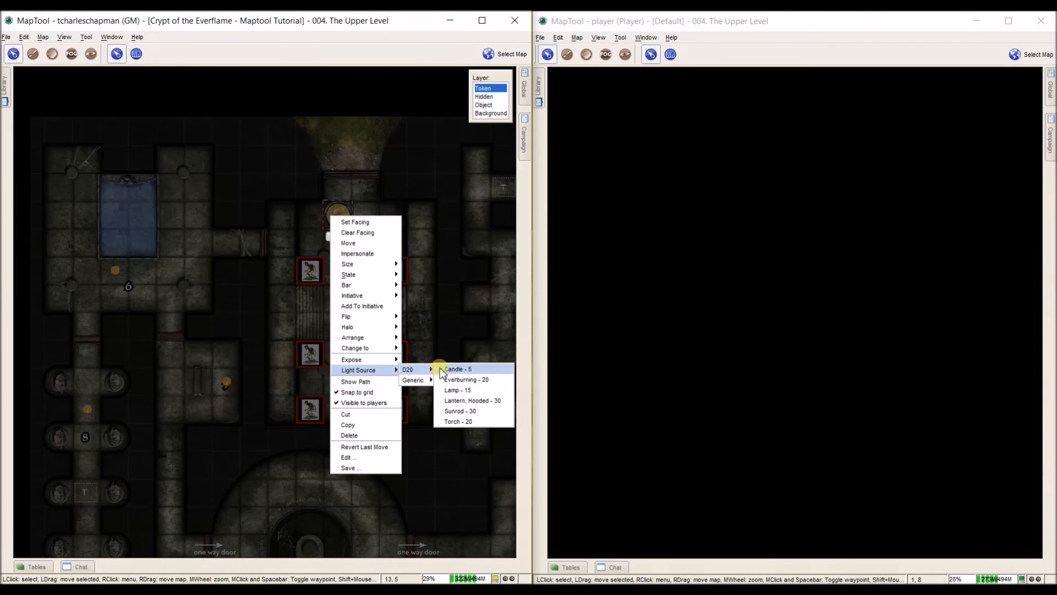
pyautogui.click(443, 369)
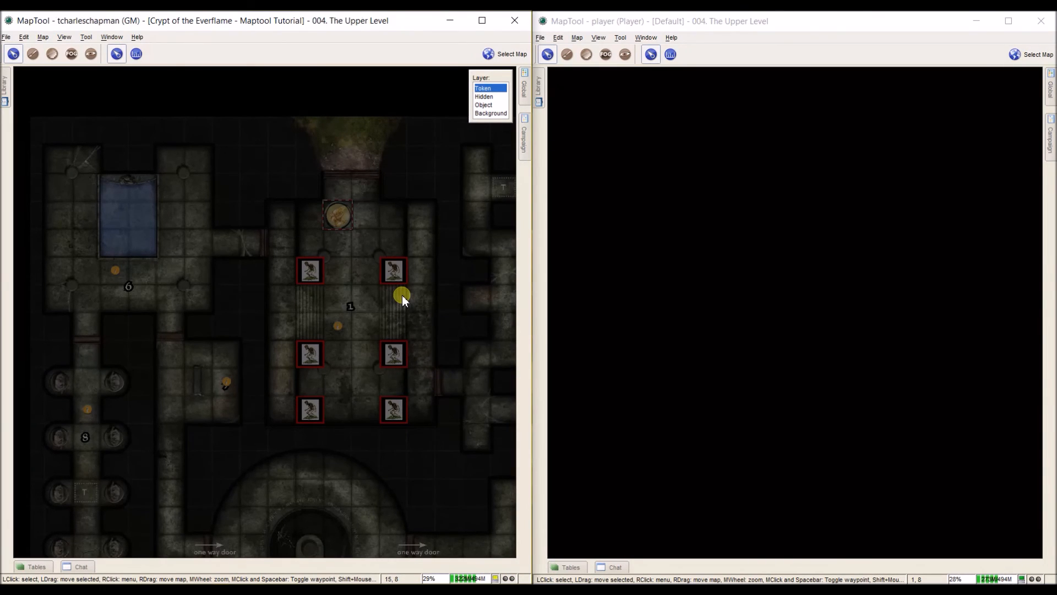
# Set the map's vision to Night, and expose the area visible to the Hero in room 1.
pyautogui.click(5, 85)
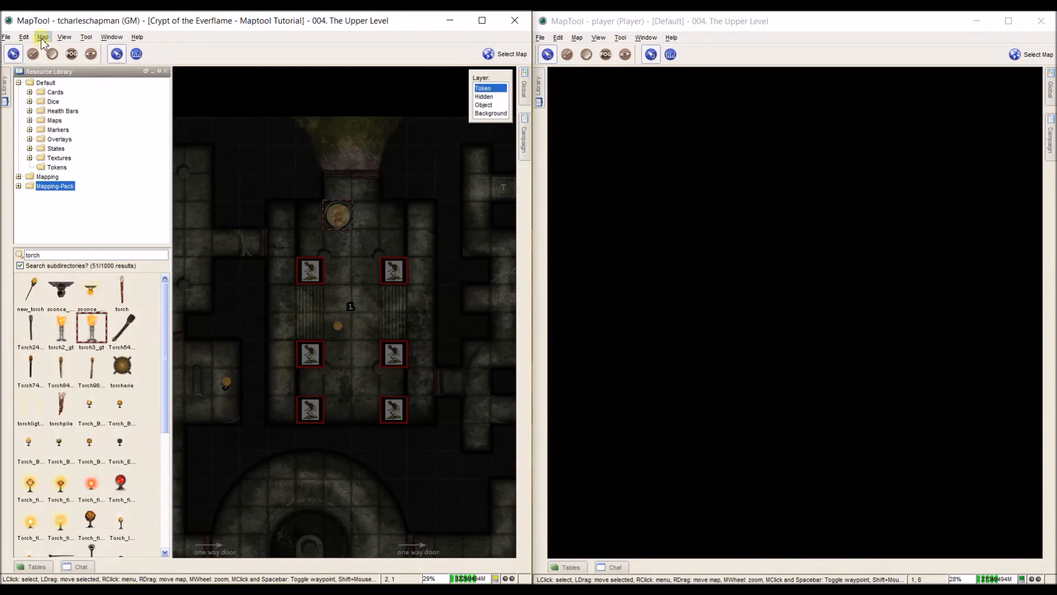
pyautogui.click(43, 37)
pyautogui.moveTo(61, 113)
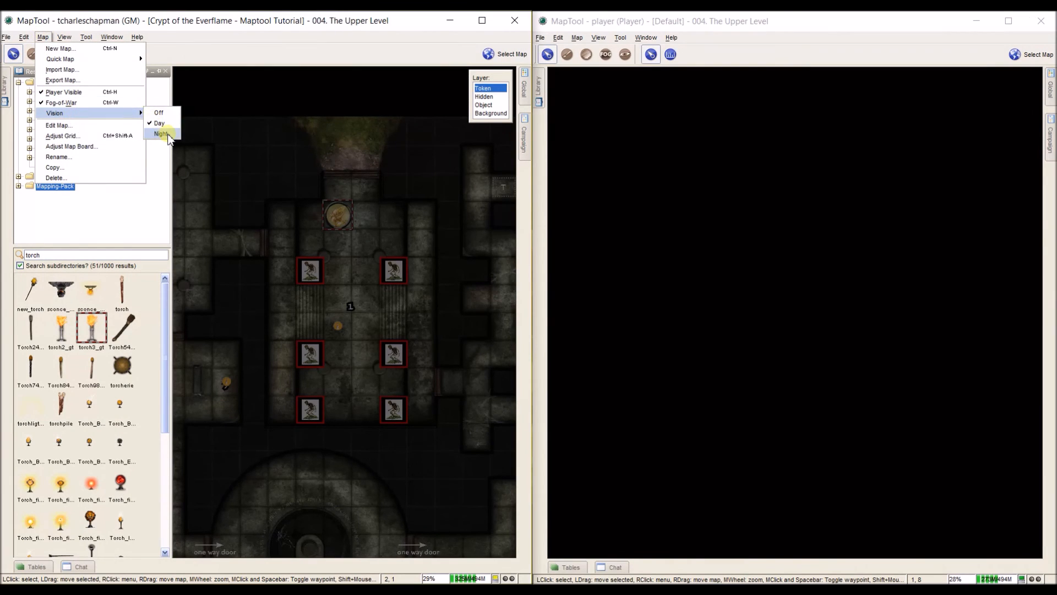
pyautogui.click(164, 134)
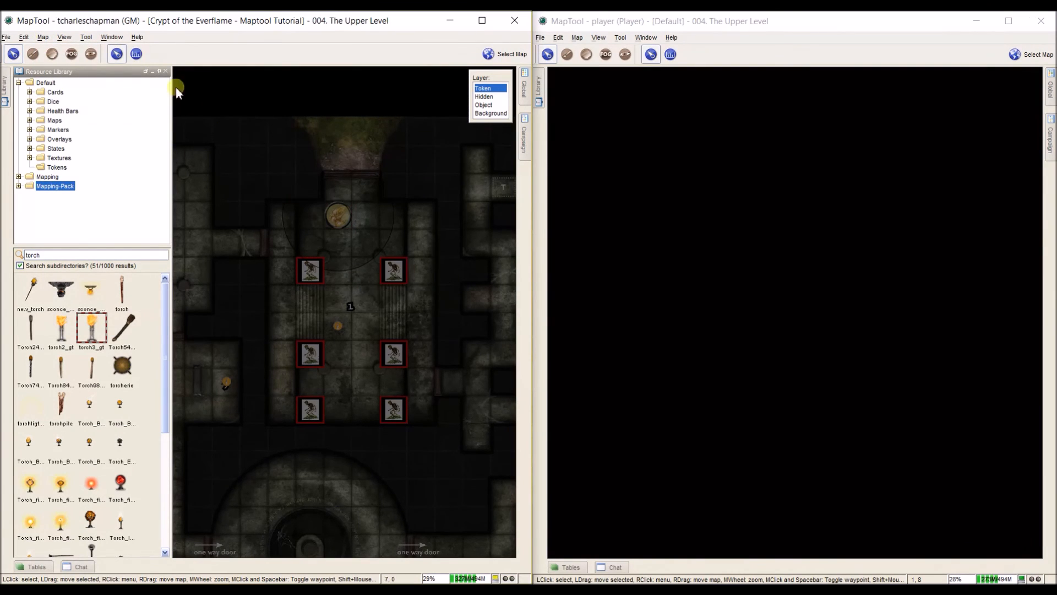
pyautogui.click(151, 71)
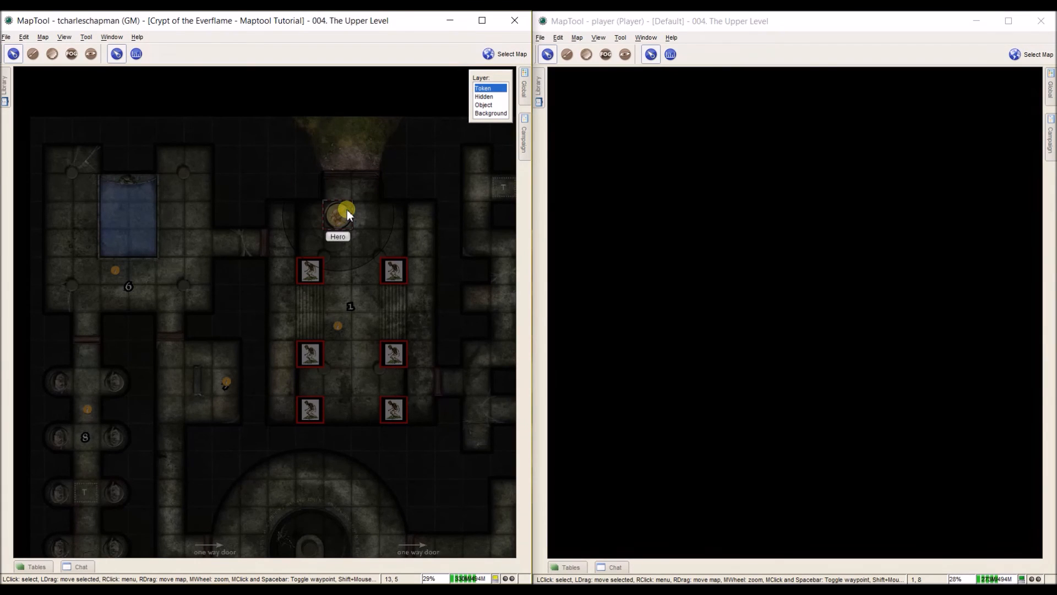
pyautogui.hotkey('ctrl', 'i')
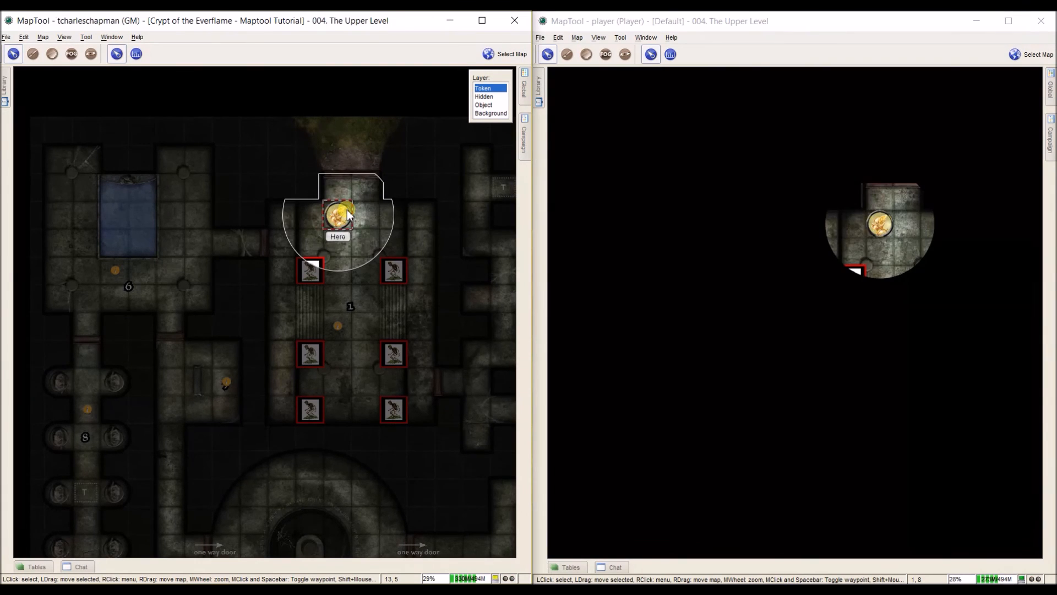
# Add the D20 light source Torch - 20 to the Hero.
pyautogui.rightClick(347, 209)
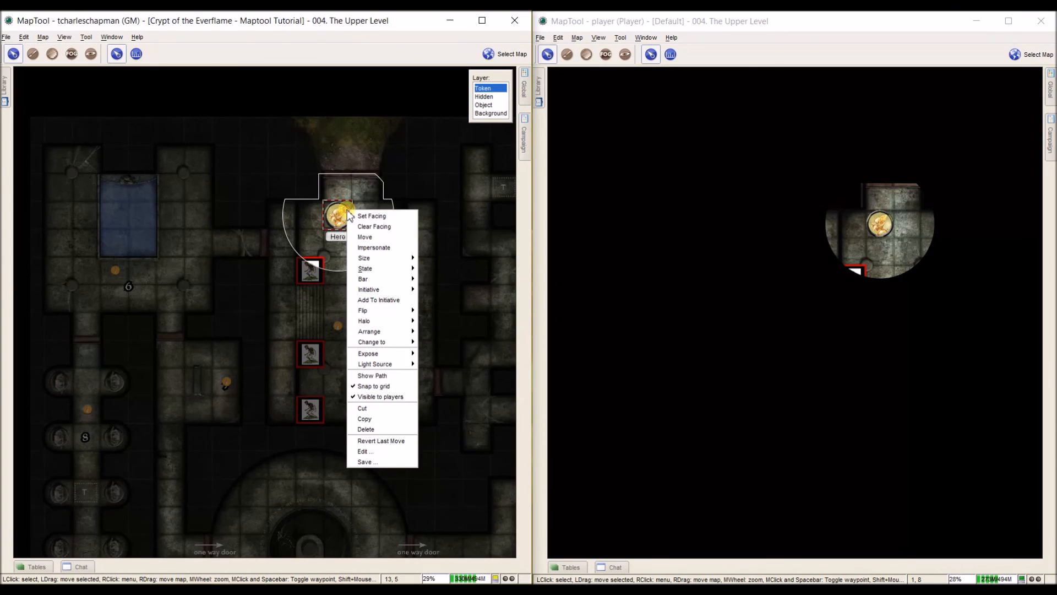
pyautogui.moveTo(391, 364)
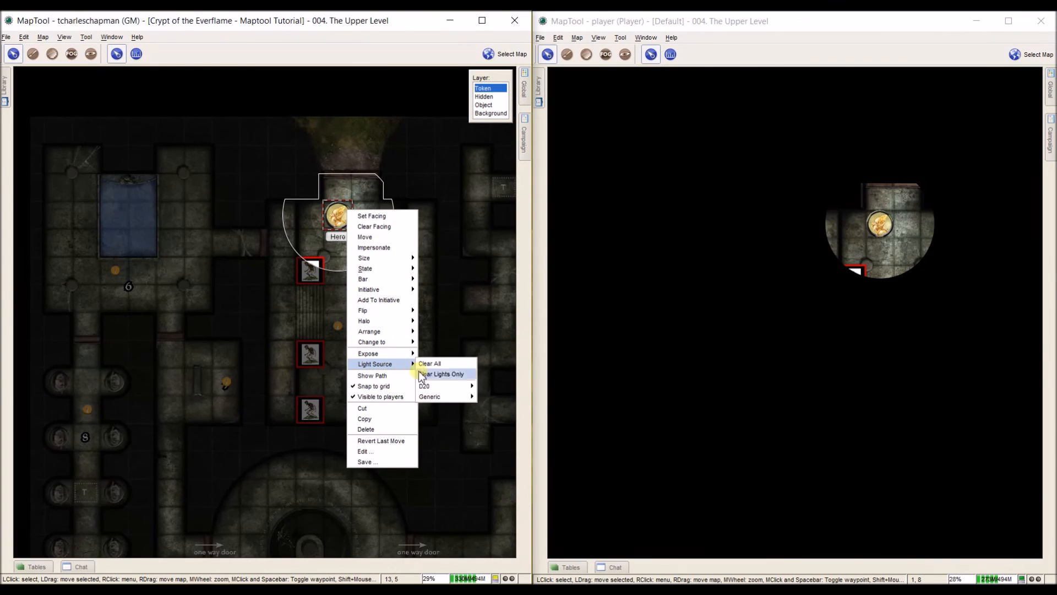
pyautogui.moveTo(440, 388)
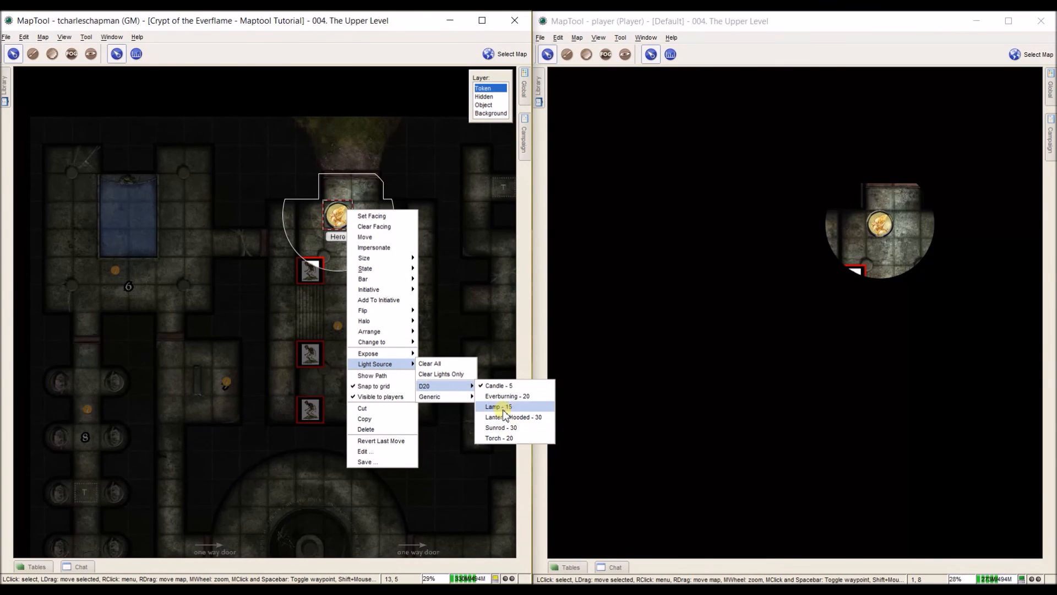
pyautogui.click(505, 438)
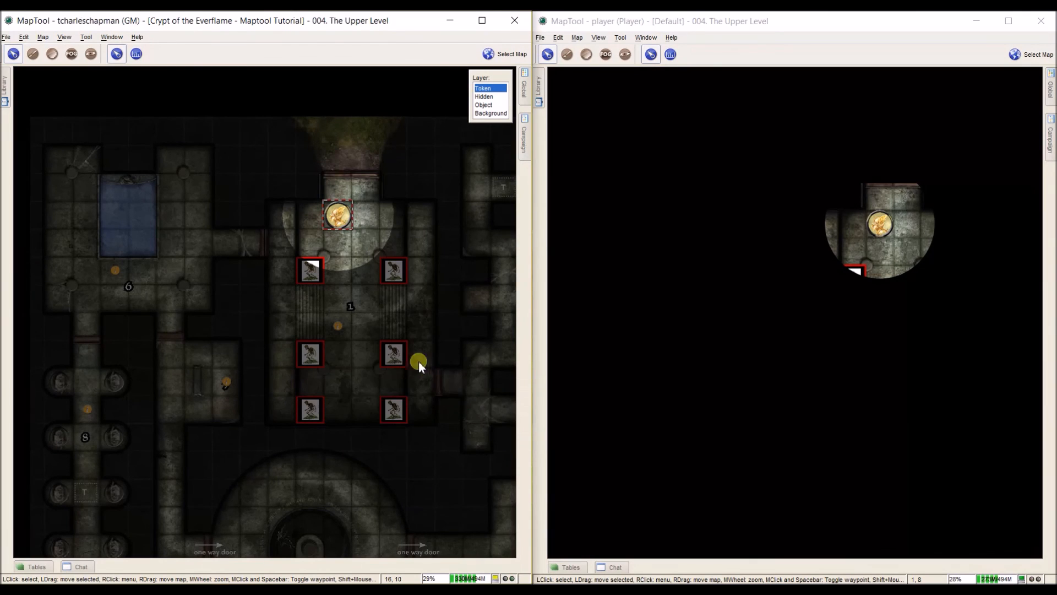